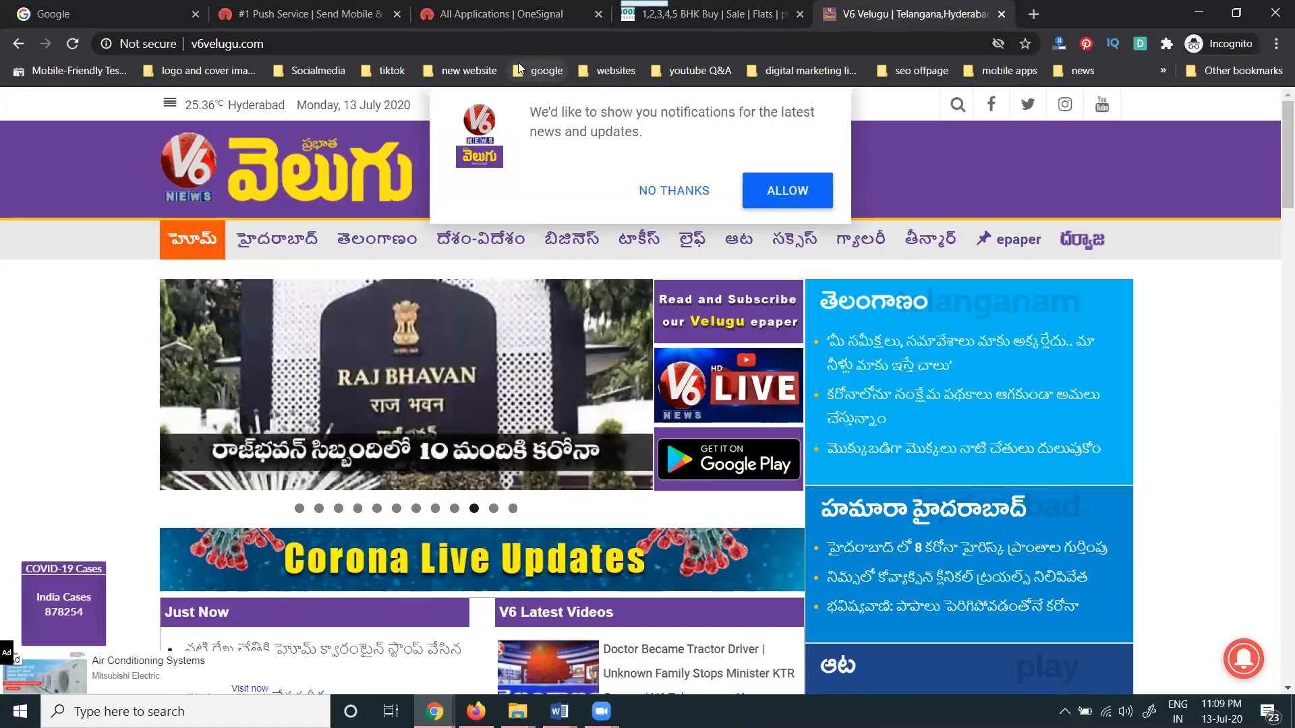
left_click(341, 14)
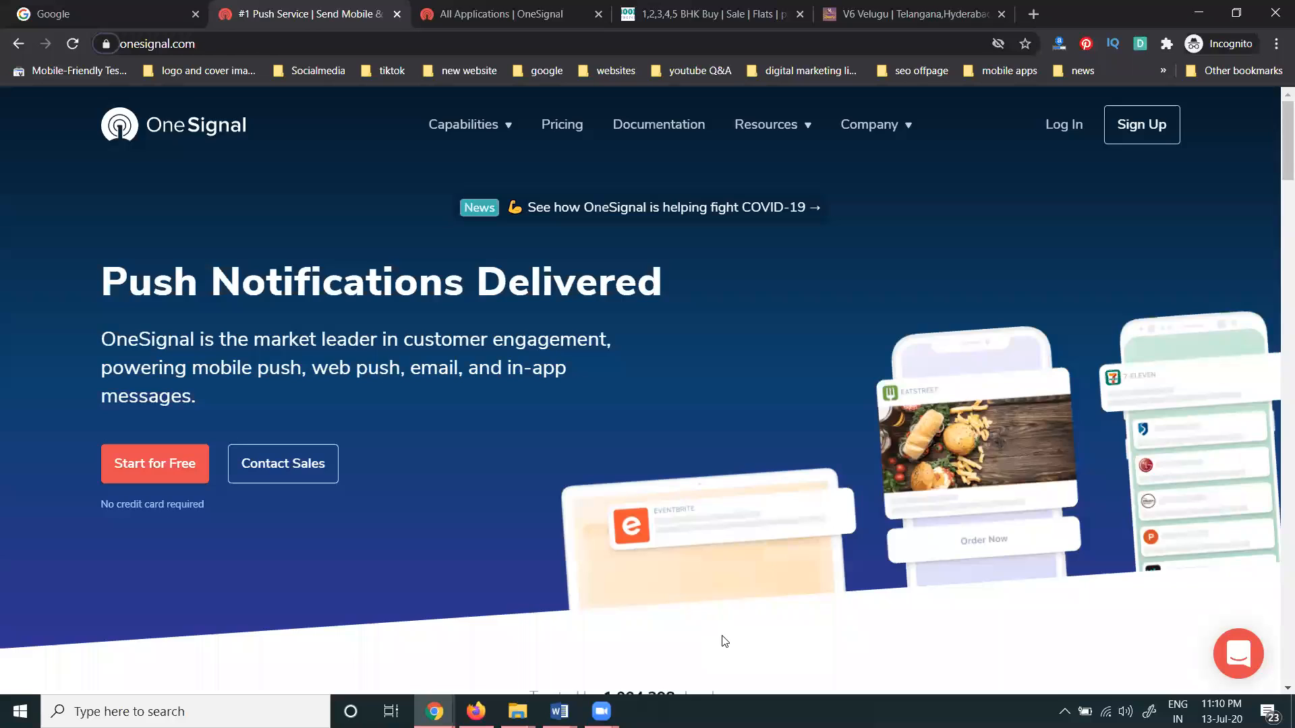
key("ctrl+Tab")
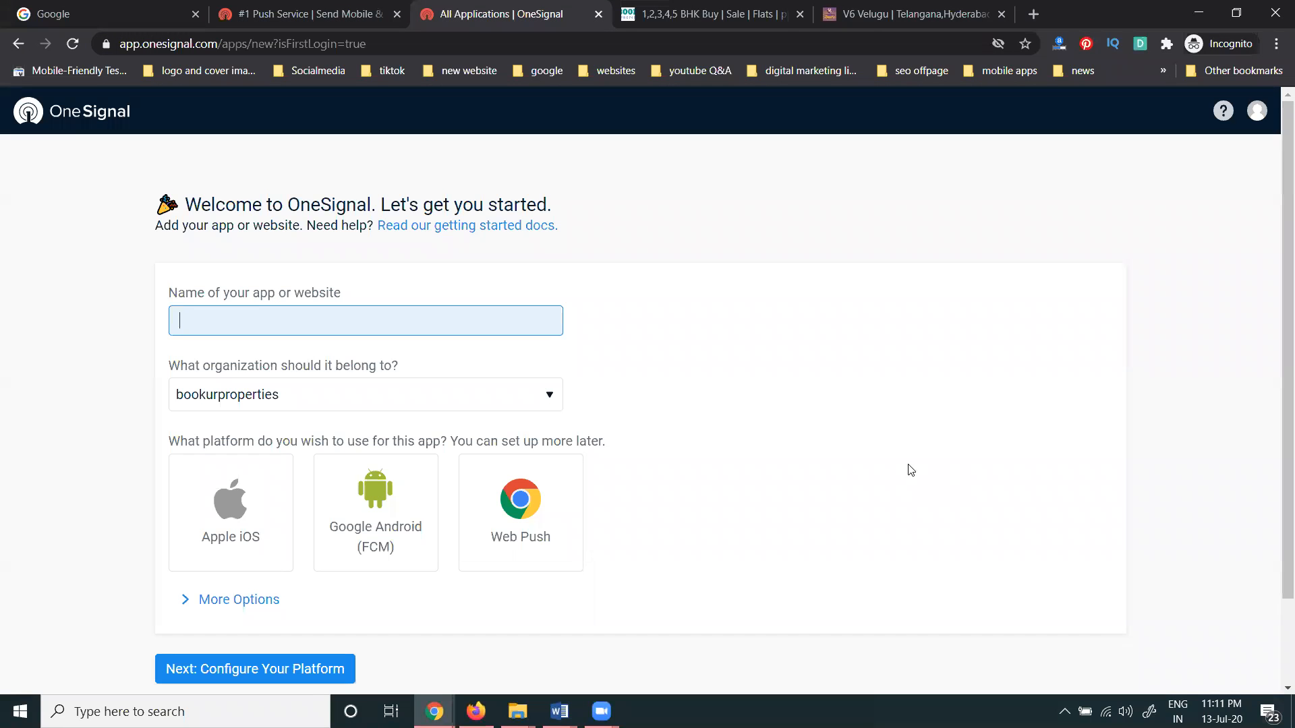
left_click(719, 27)
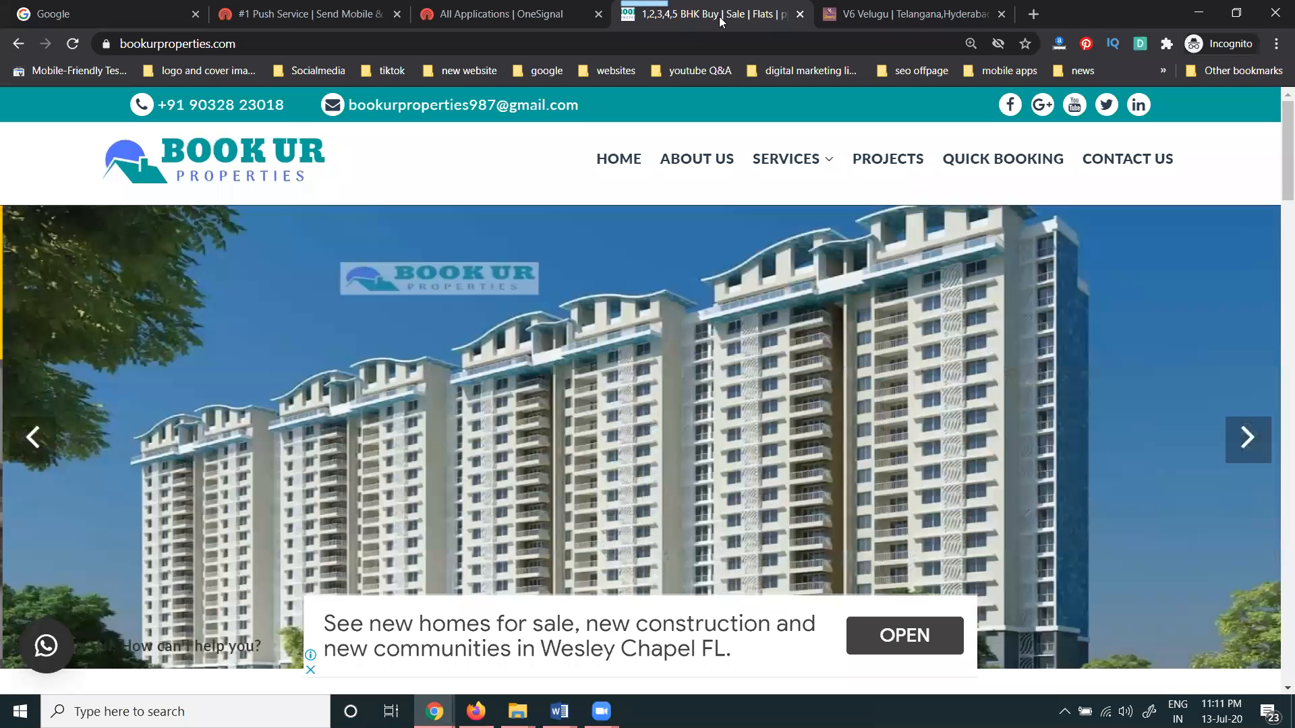
left_click(529, 41)
key("ctrl+c")
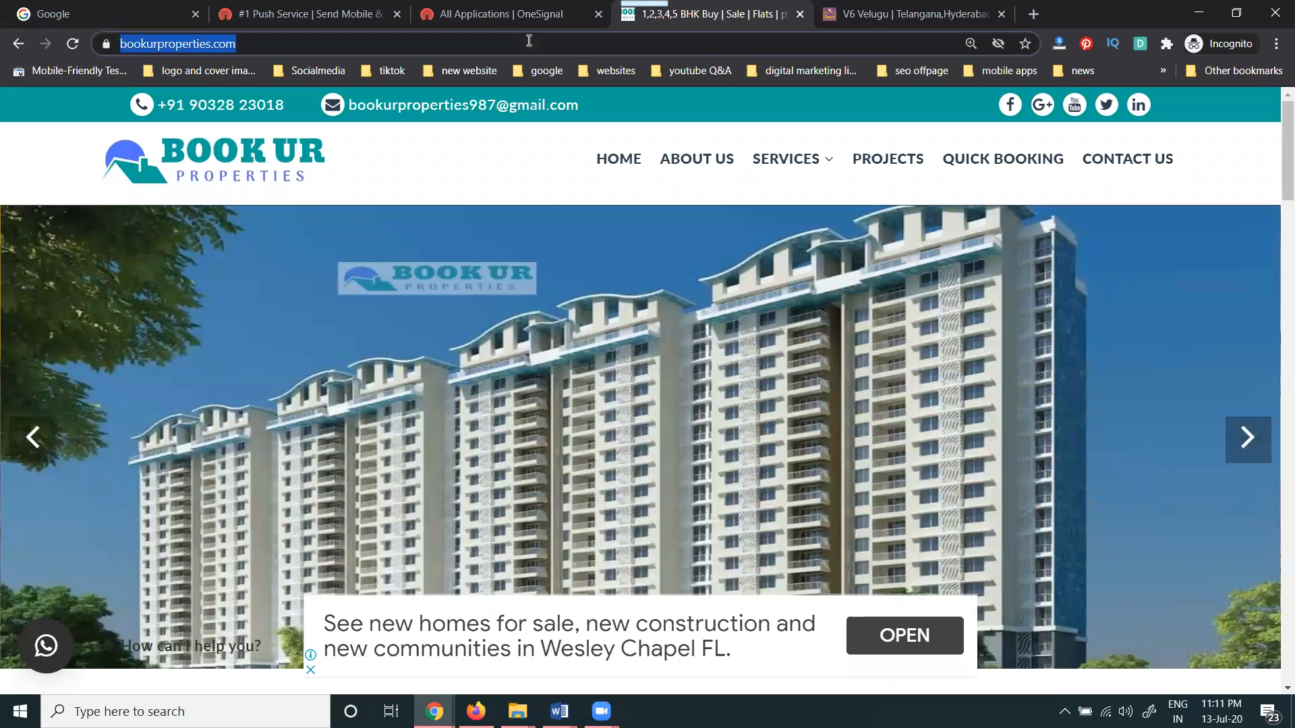
left_click(476, 15)
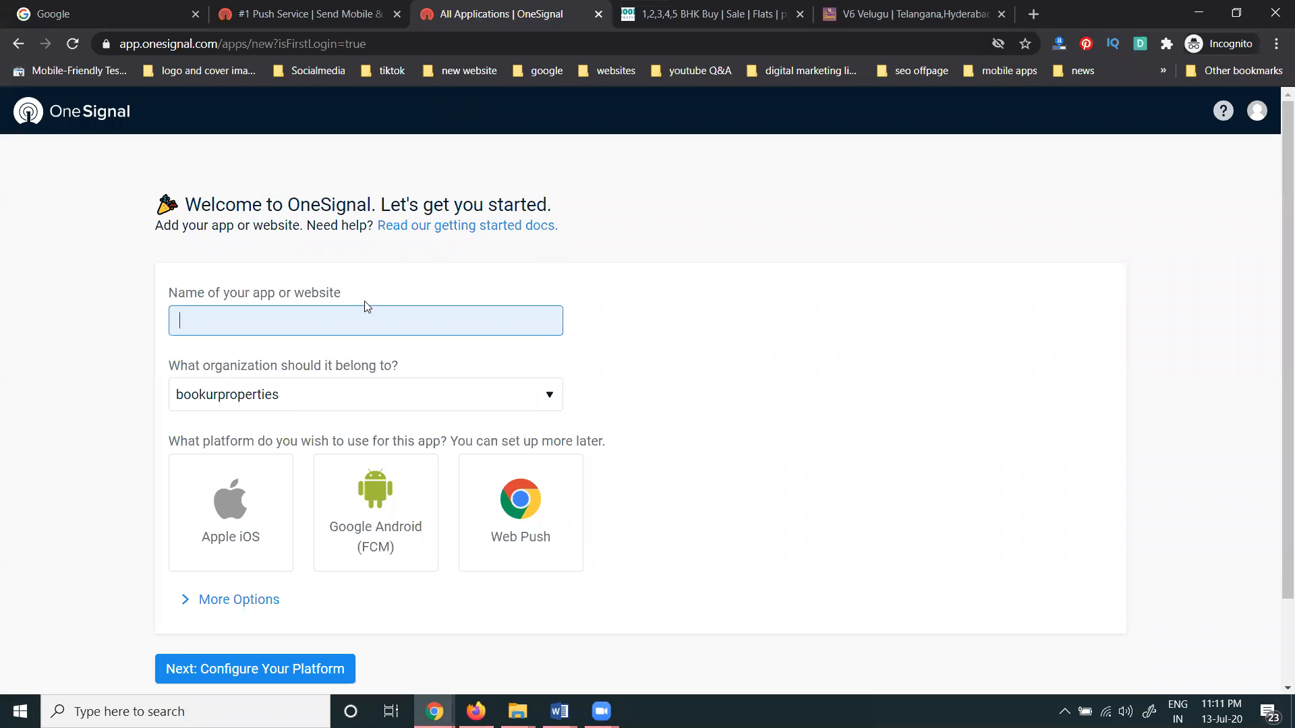
key("ctrl+v")
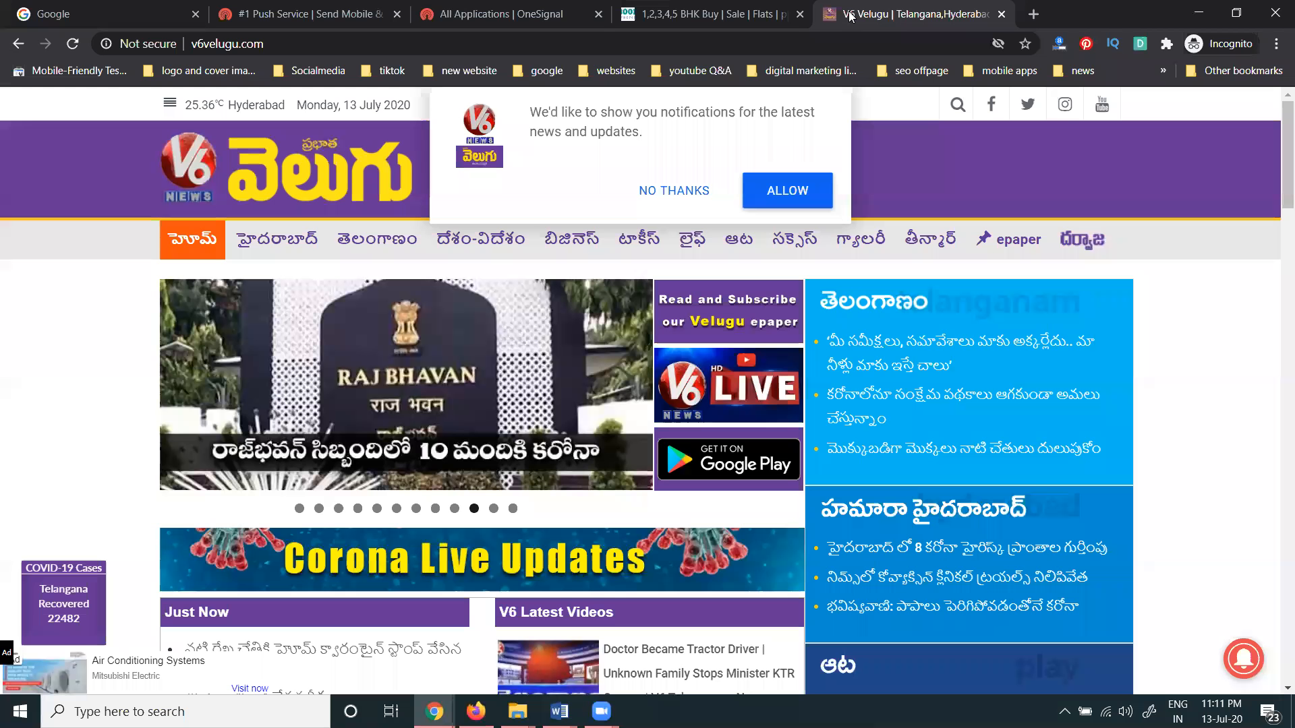
Step: Choose Web Push as the platform for the new OneSignal app and continue to its configuration
left_click(851, 15)
left_click(675, 13)
left_click(484, 12)
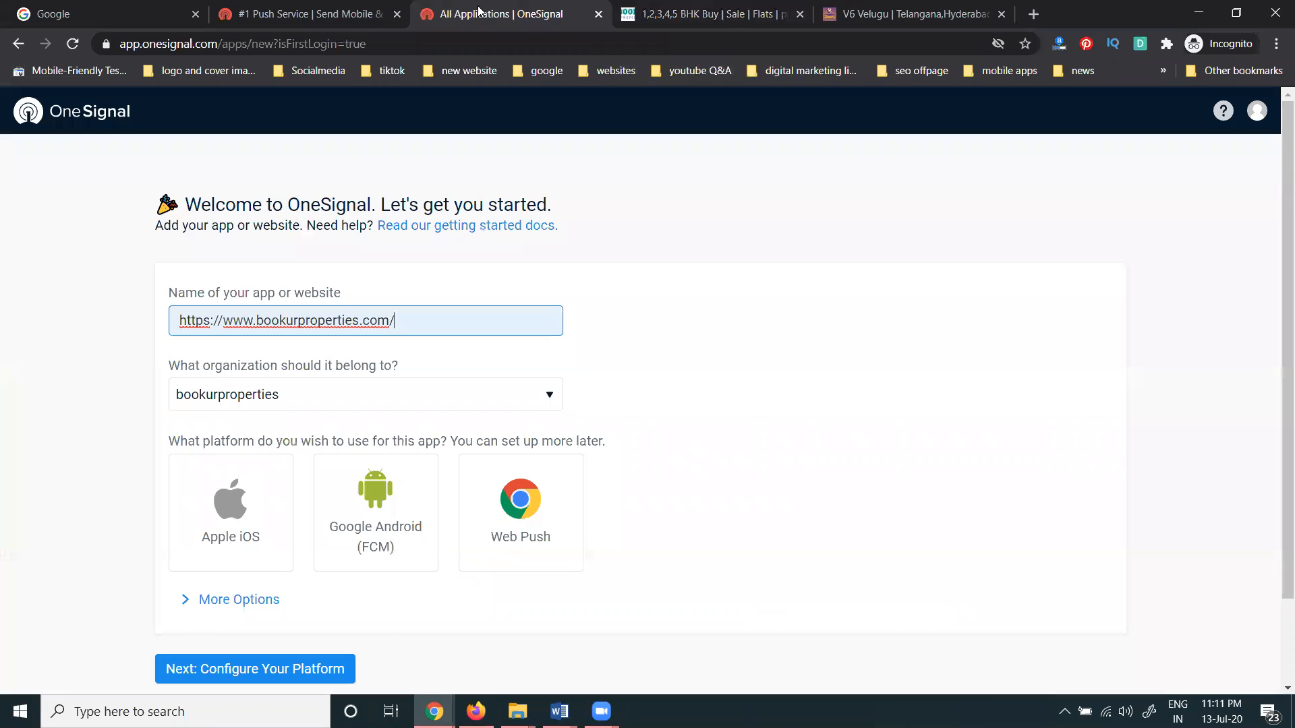
scroll(337, 368, "down", 2)
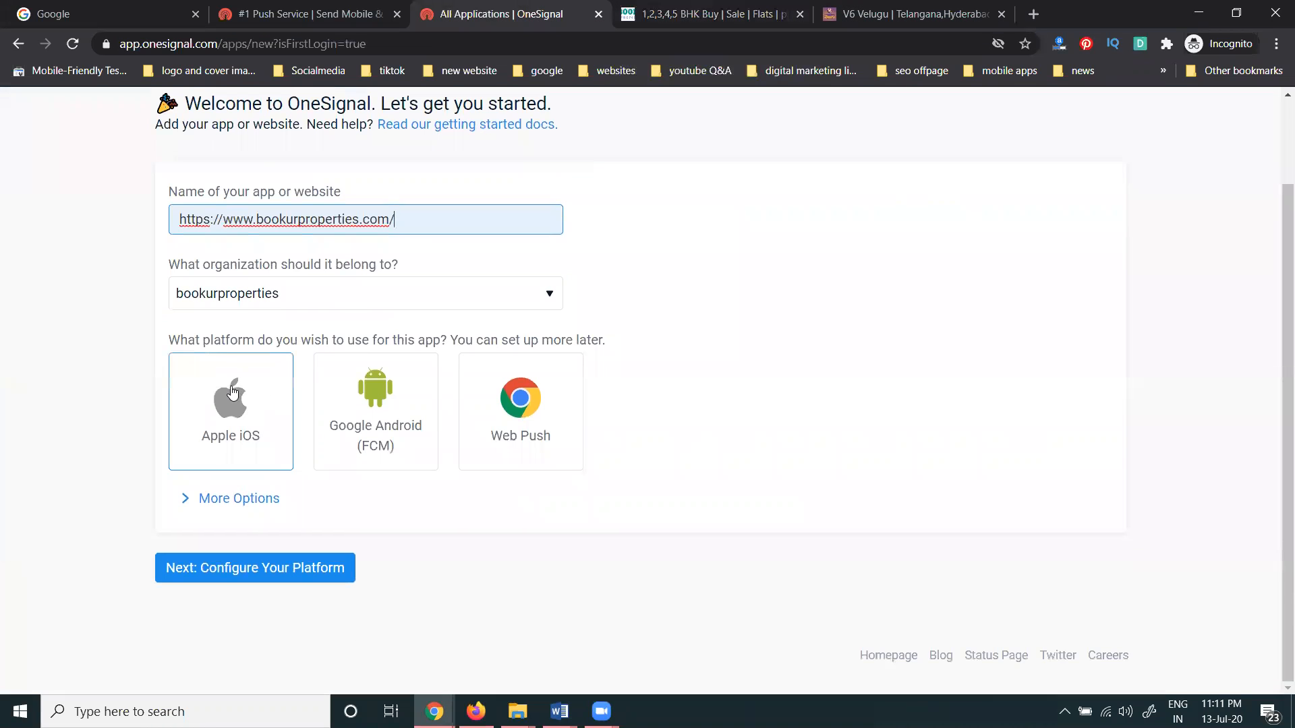
left_click(526, 418)
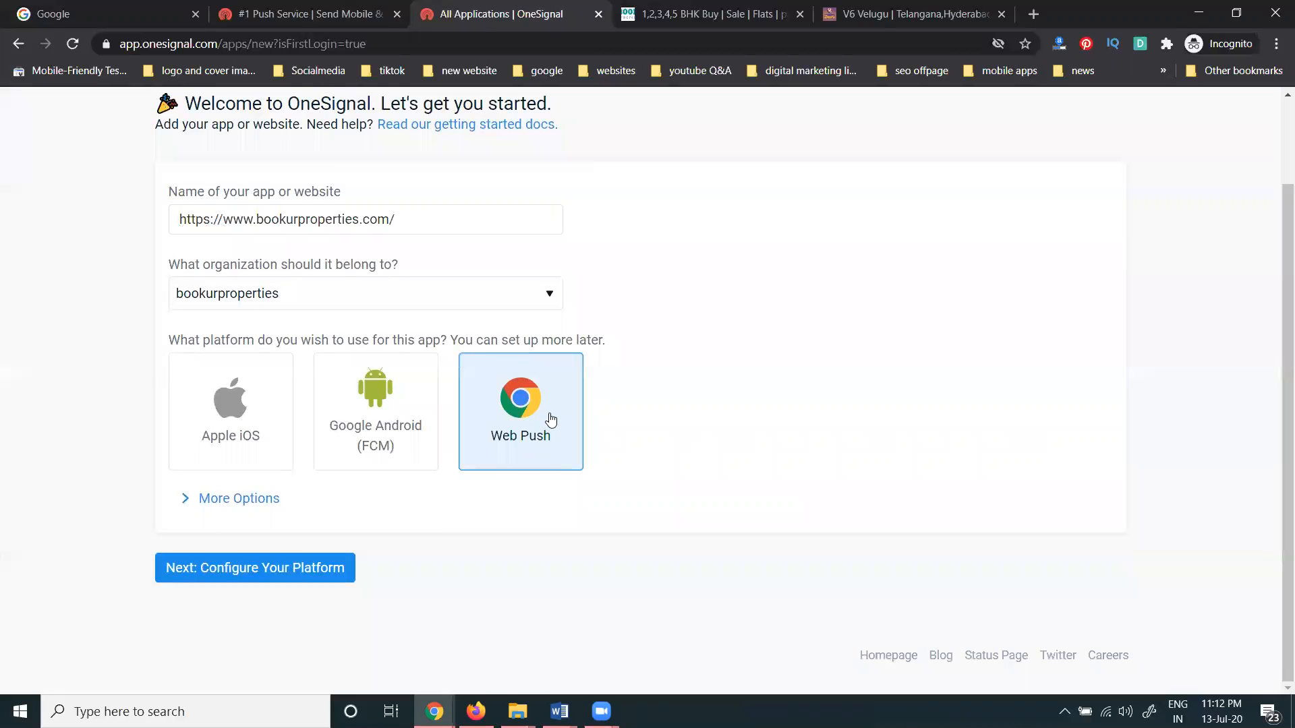
left_click(268, 578)
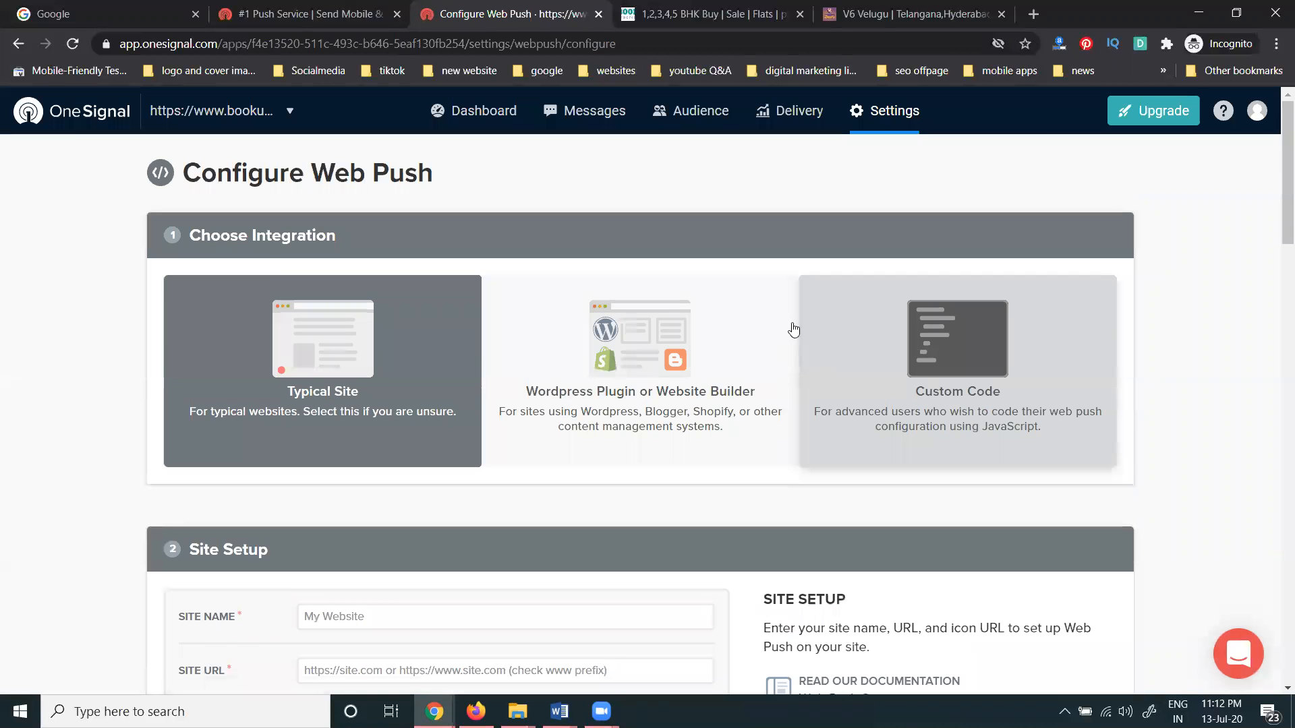
Step: Choose the WordPress Plugin or Website Builder integration with WordPress as the site's CMS
scroll(794, 329, "down", 2)
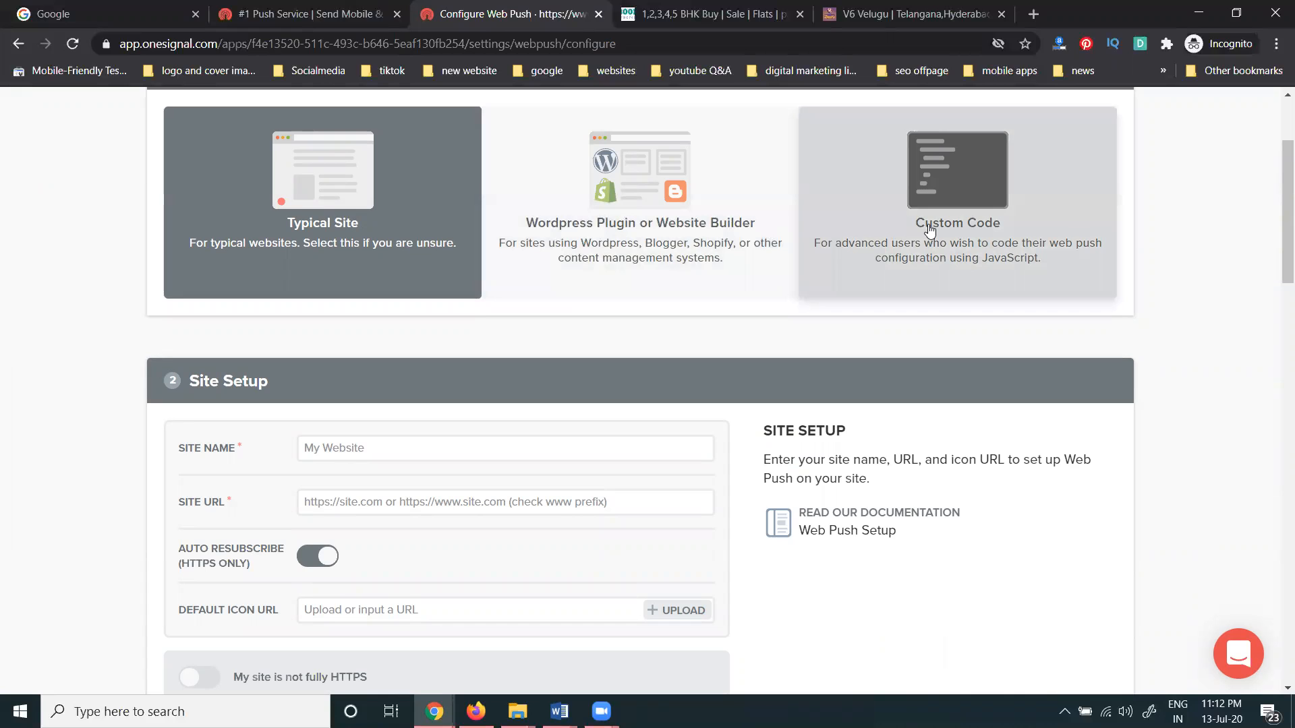
left_click(668, 192)
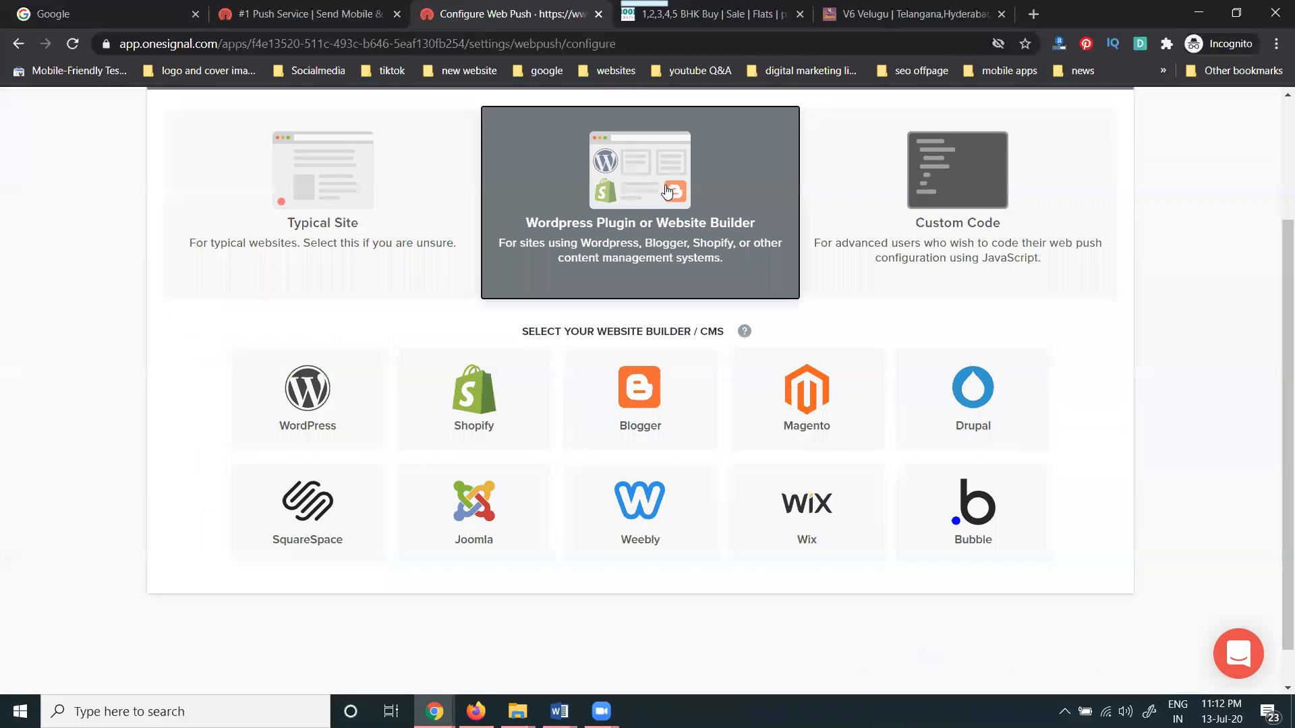
left_click(295, 336)
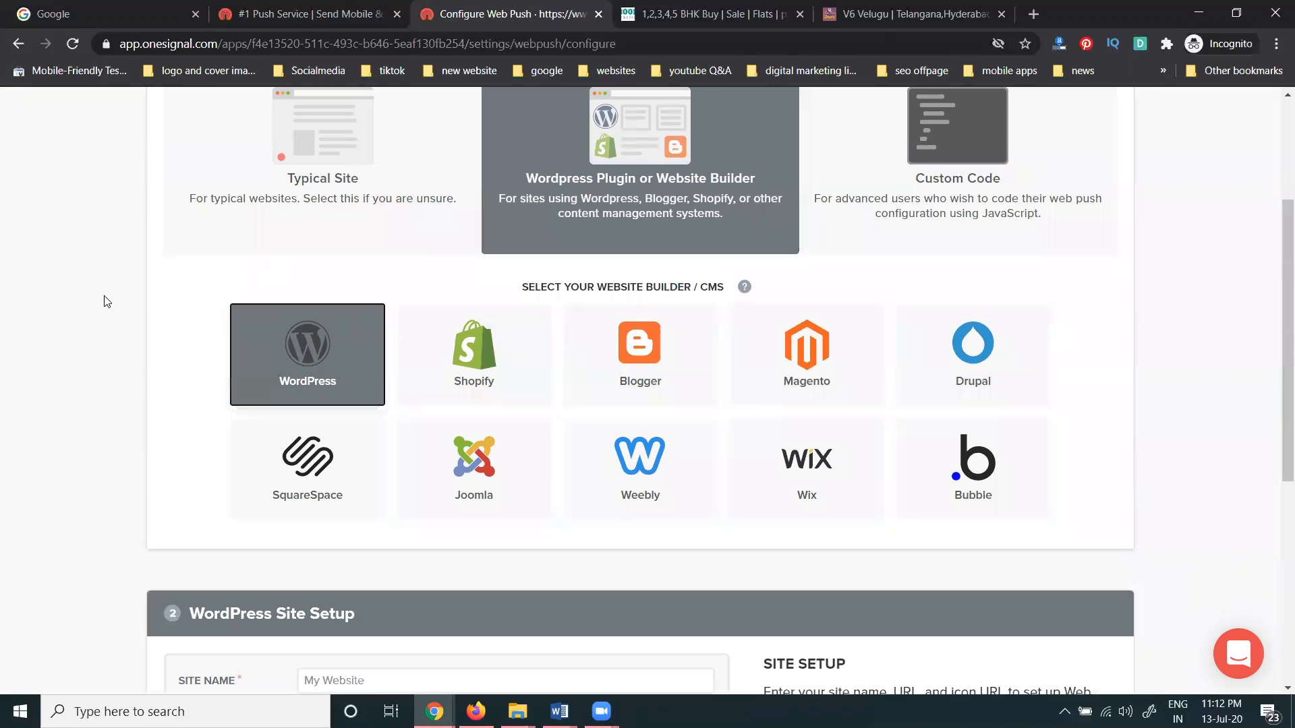
scroll(105, 300, "down", 5)
left_click(366, 345)
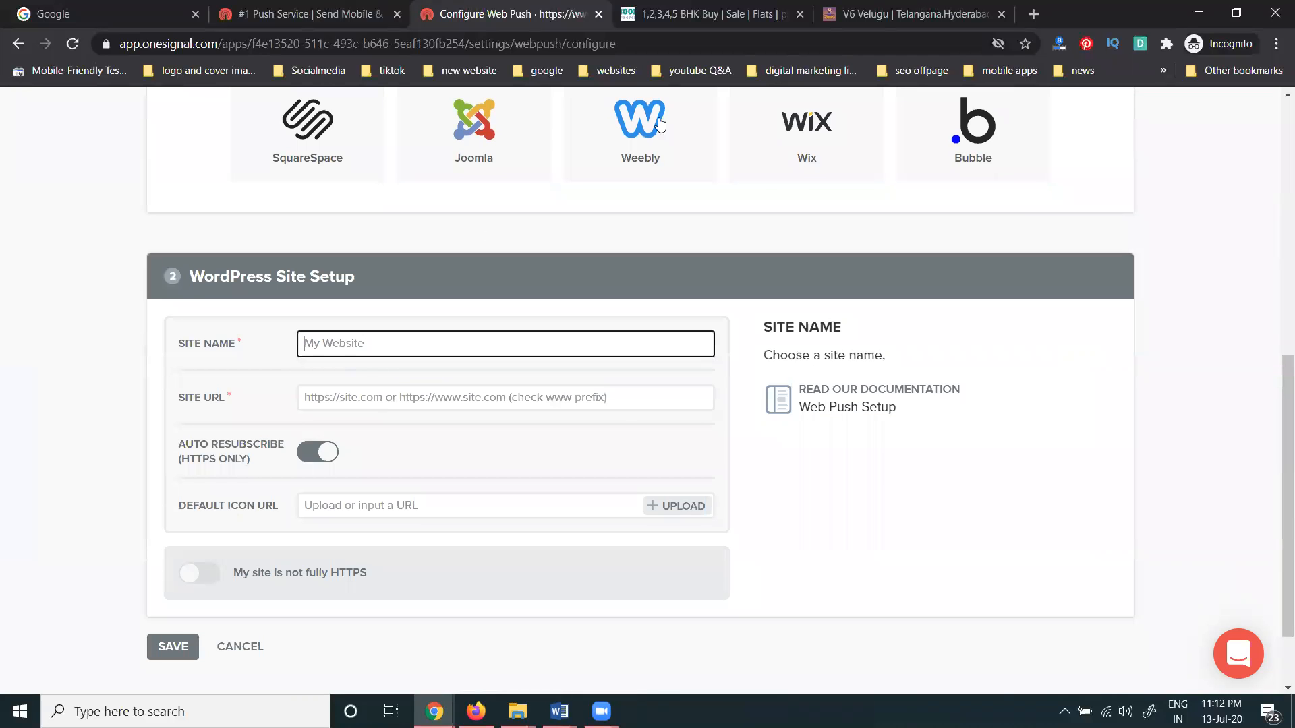
left_click(701, 13)
left_click(421, 44)
key("ctrl+c")
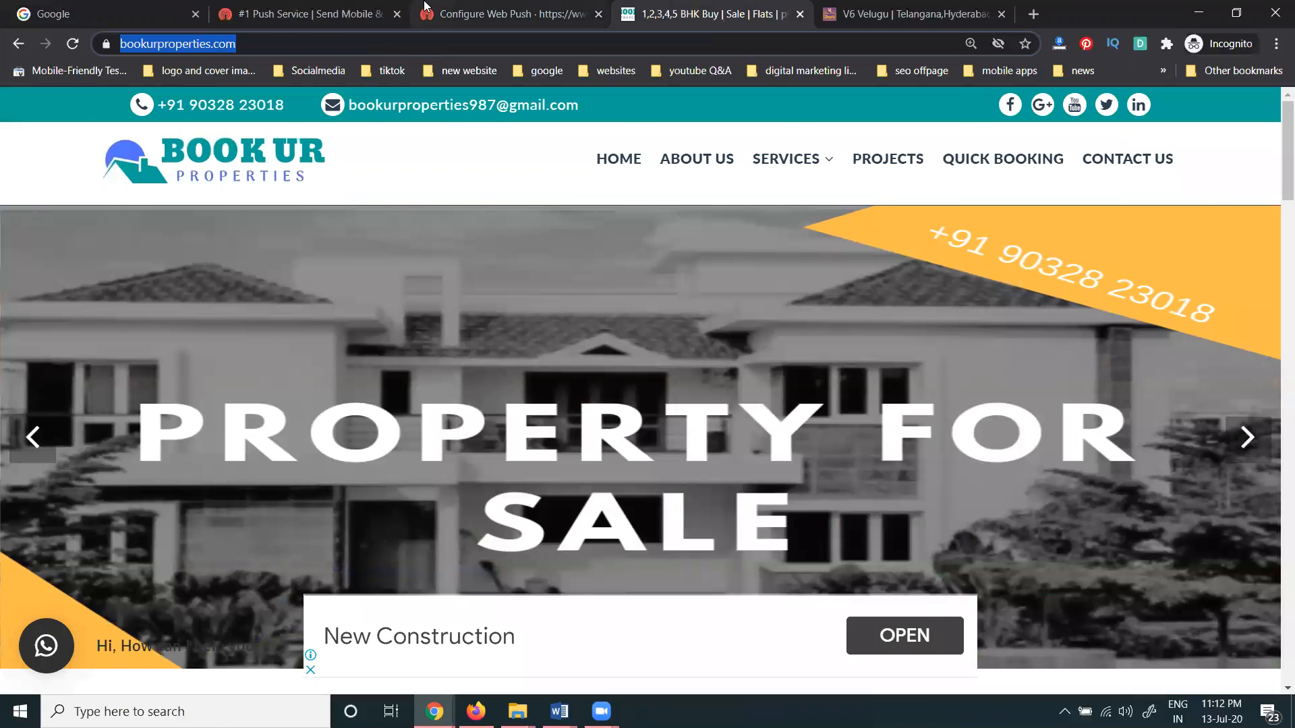
left_click(428, 10)
left_click(397, 397)
key("ctrl+v")
double_click(418, 397)
key("ctrl+c")
left_click(414, 341)
key("ctrl+v")
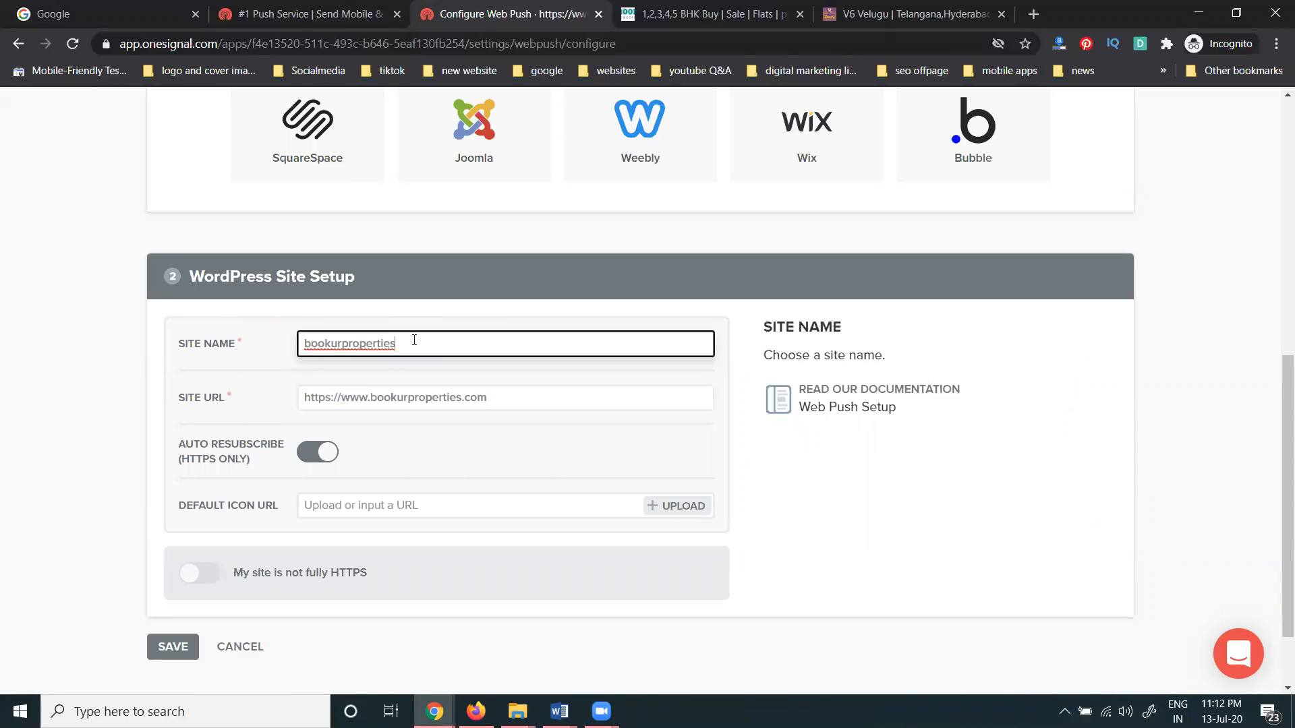
Step: Upload the bookurproperties logo from the book u r properties folder under Projects clients > Projects on drive E as the default icon
left_click(86, 391)
scroll(86, 391, "down", 2)
left_click(508, 403)
left_click(672, 412)
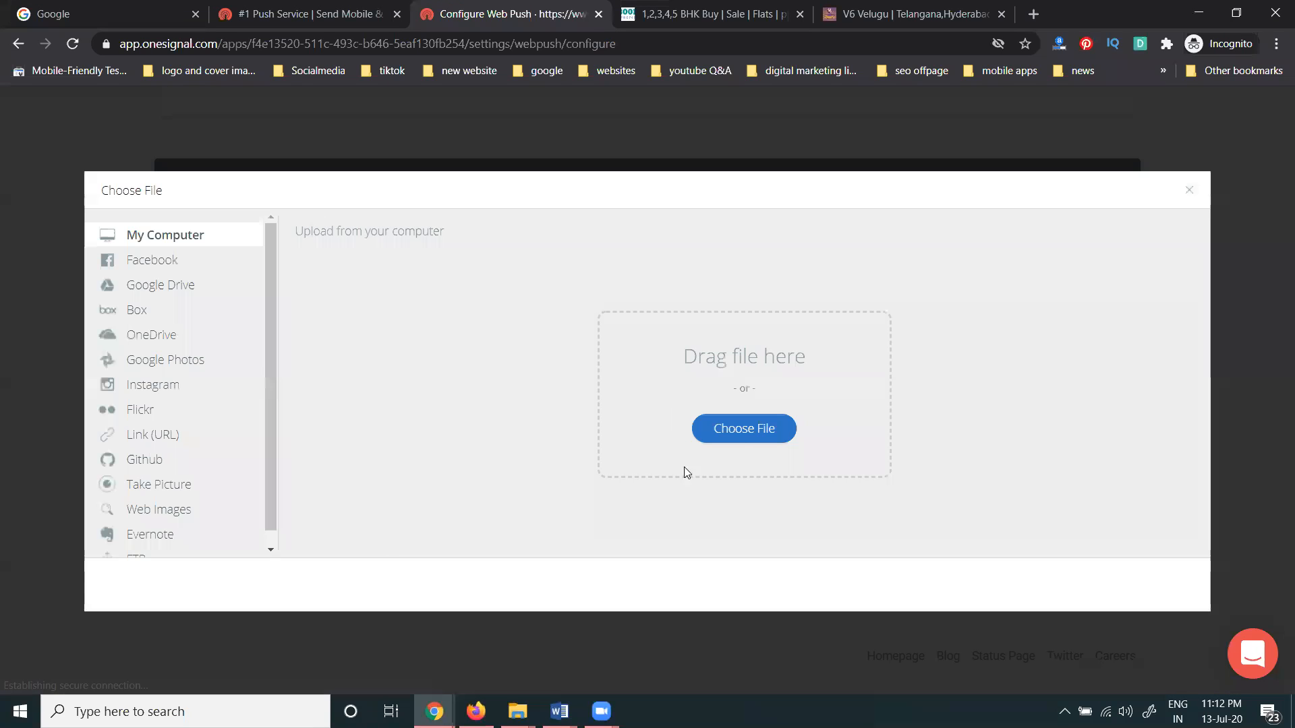
left_click(739, 429)
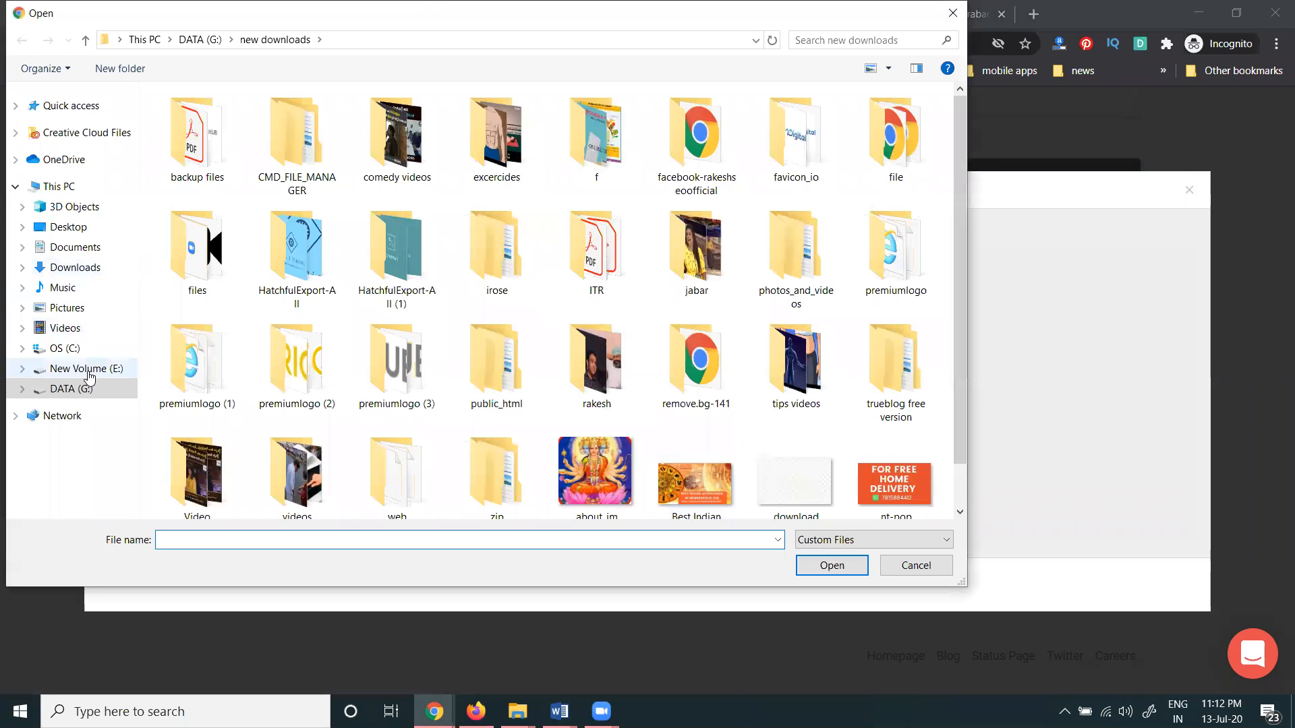
left_click(86, 376)
left_click(83, 476)
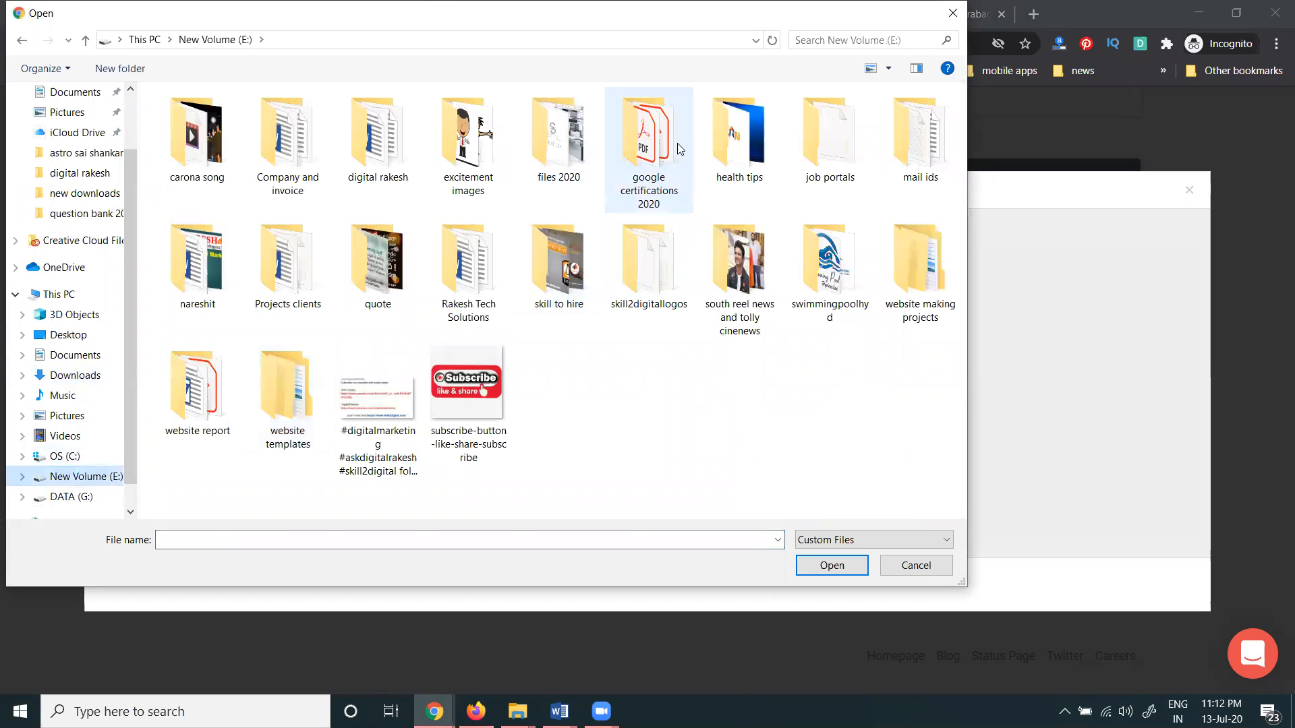
double_click(309, 273)
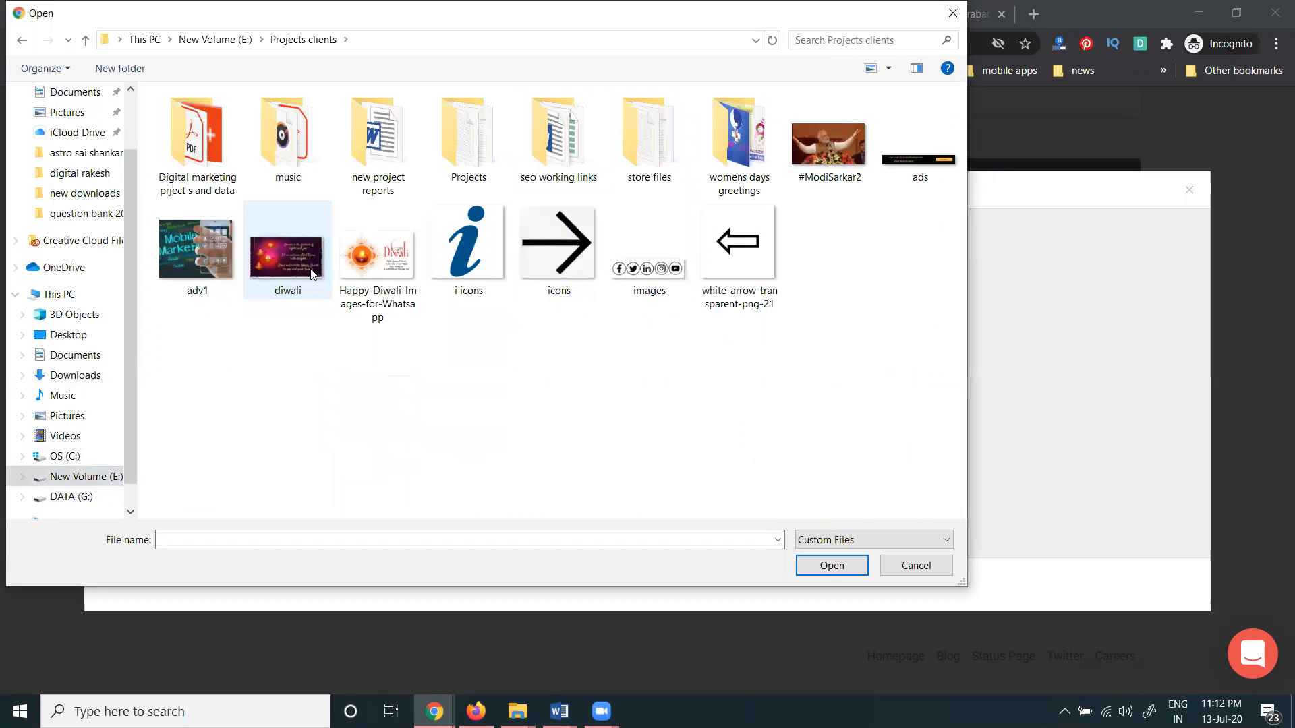
double_click(492, 159)
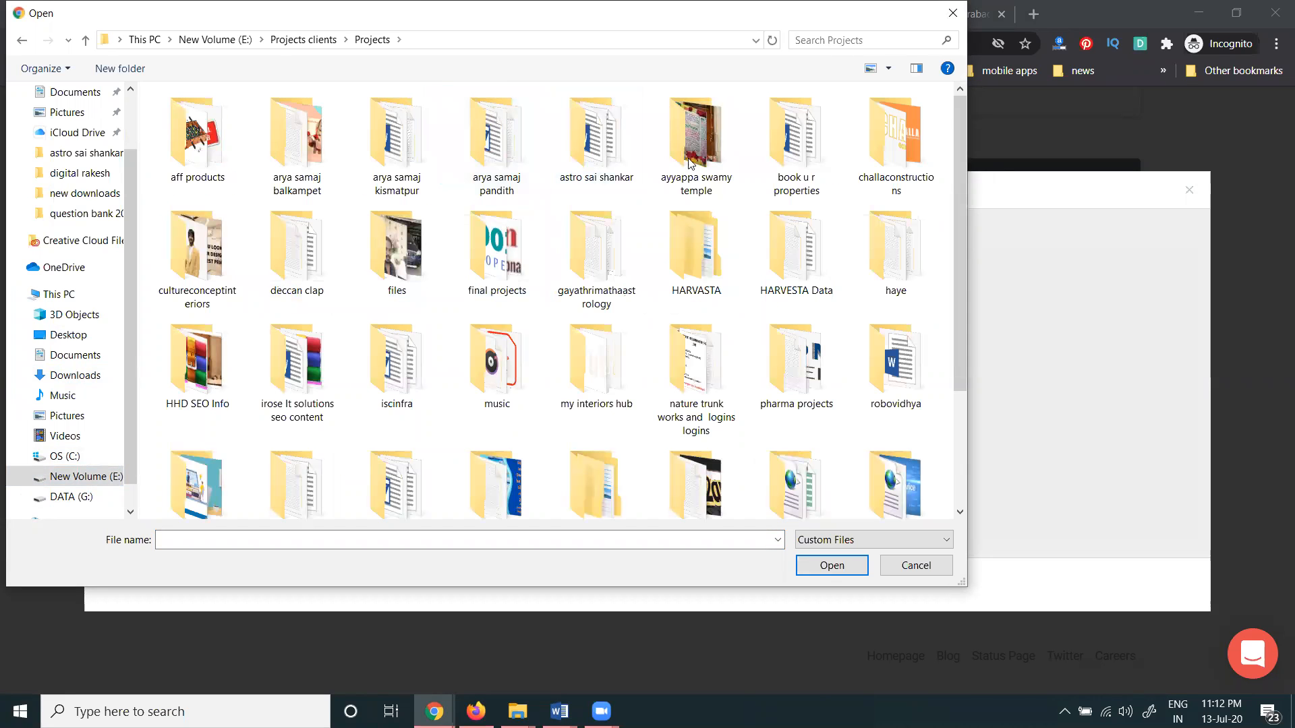
double_click(813, 153)
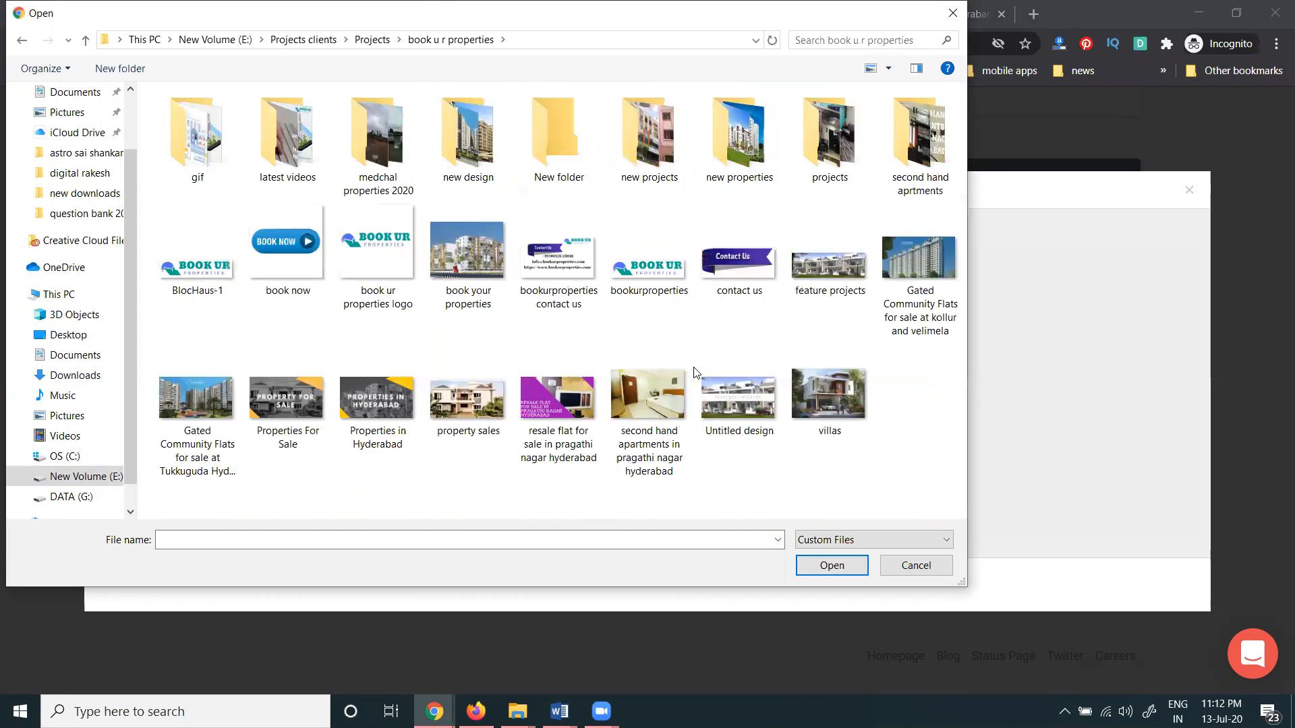
double_click(638, 271)
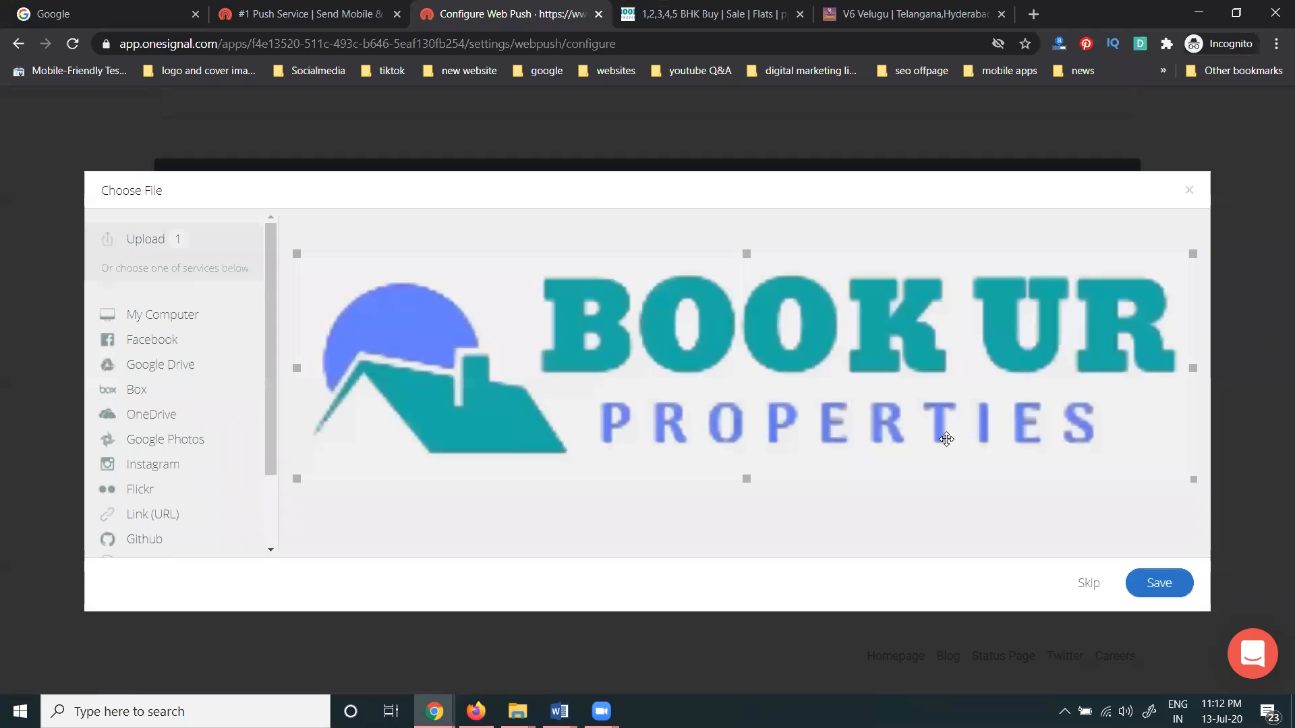
left_click(1157, 582)
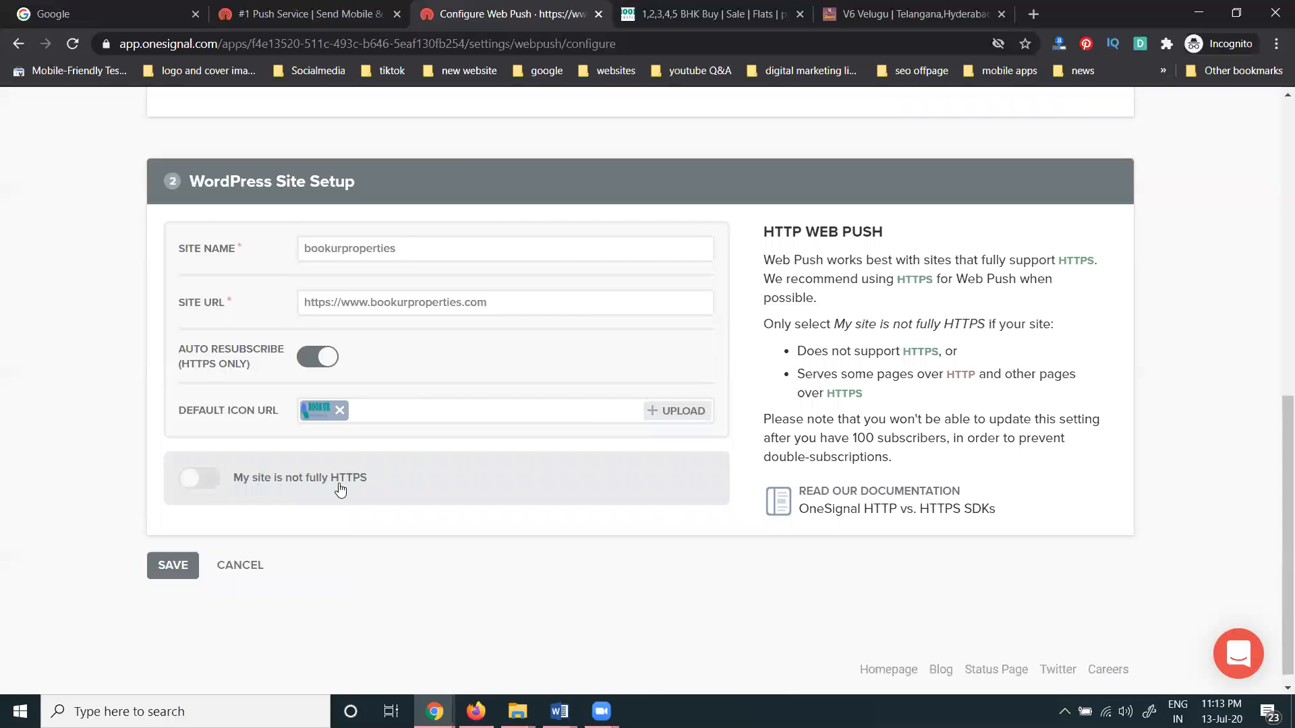
Step: Check whether the Book Ur Properties website uses HTTPS, and save the WordPress site setup
left_click(646, 9)
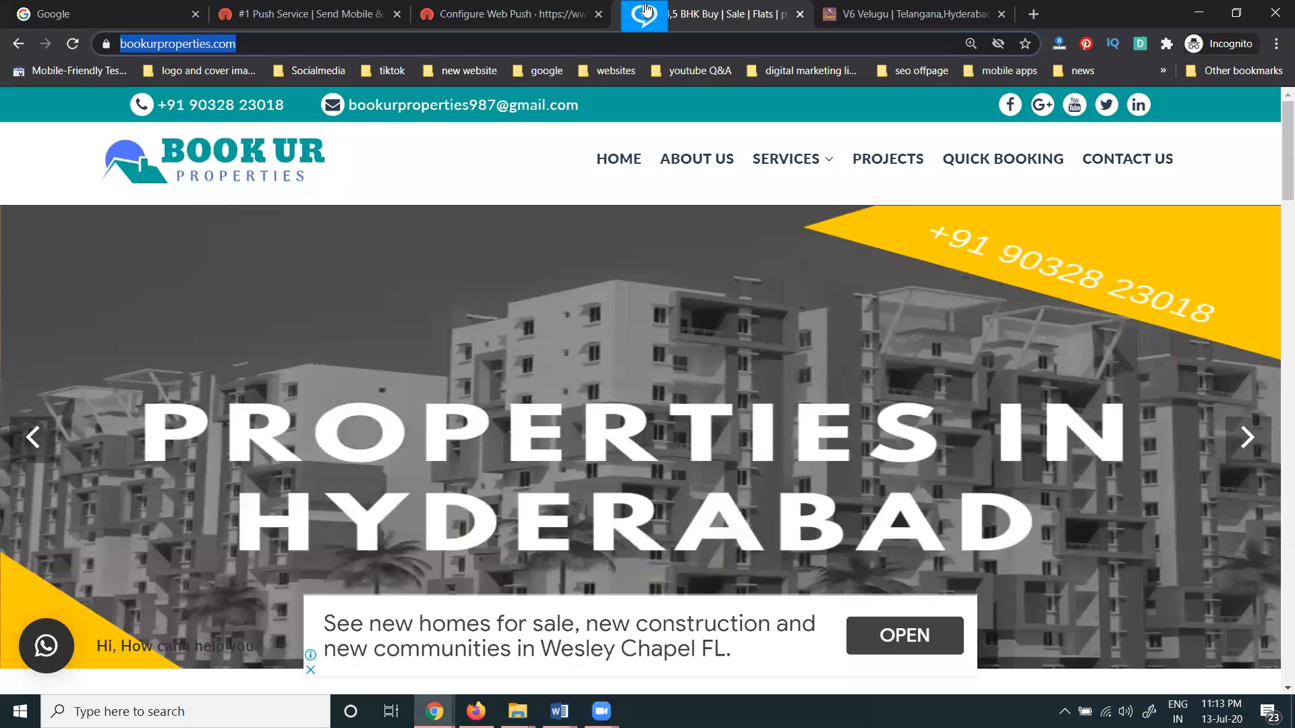
left_click(513, 14)
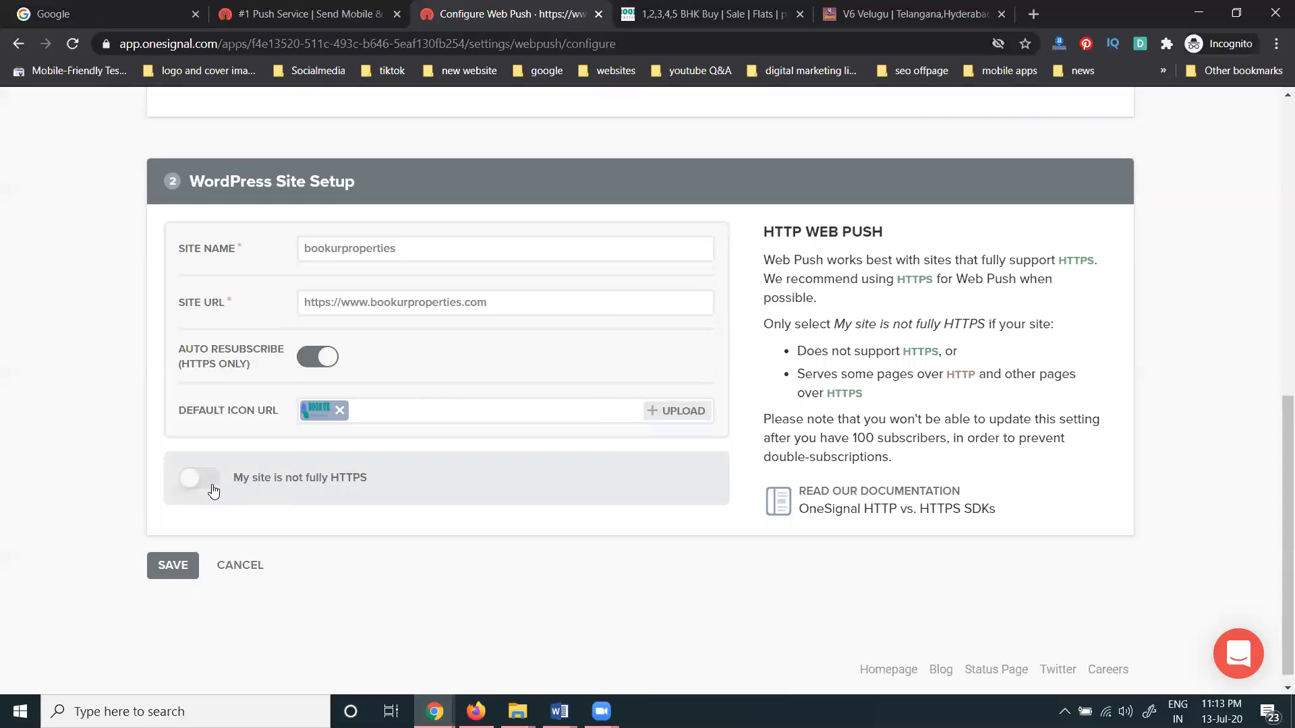
left_click(175, 566)
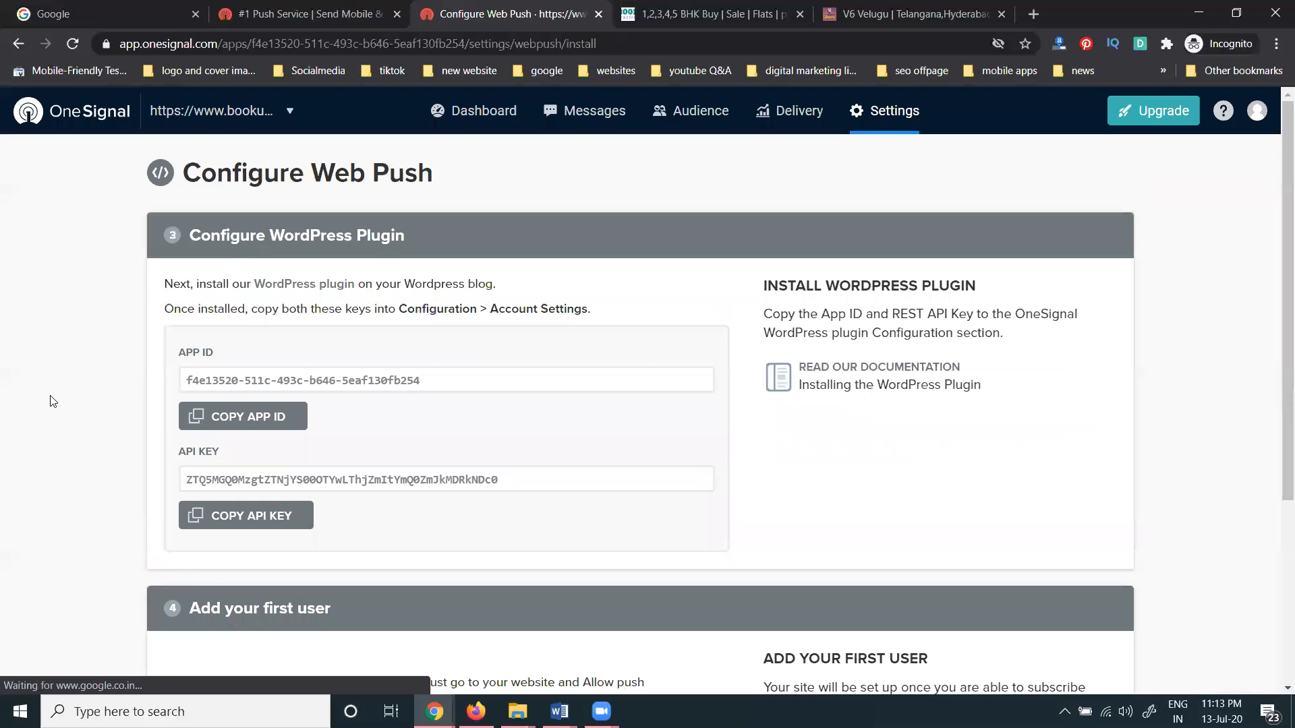
scroll(49, 398, "down", 2)
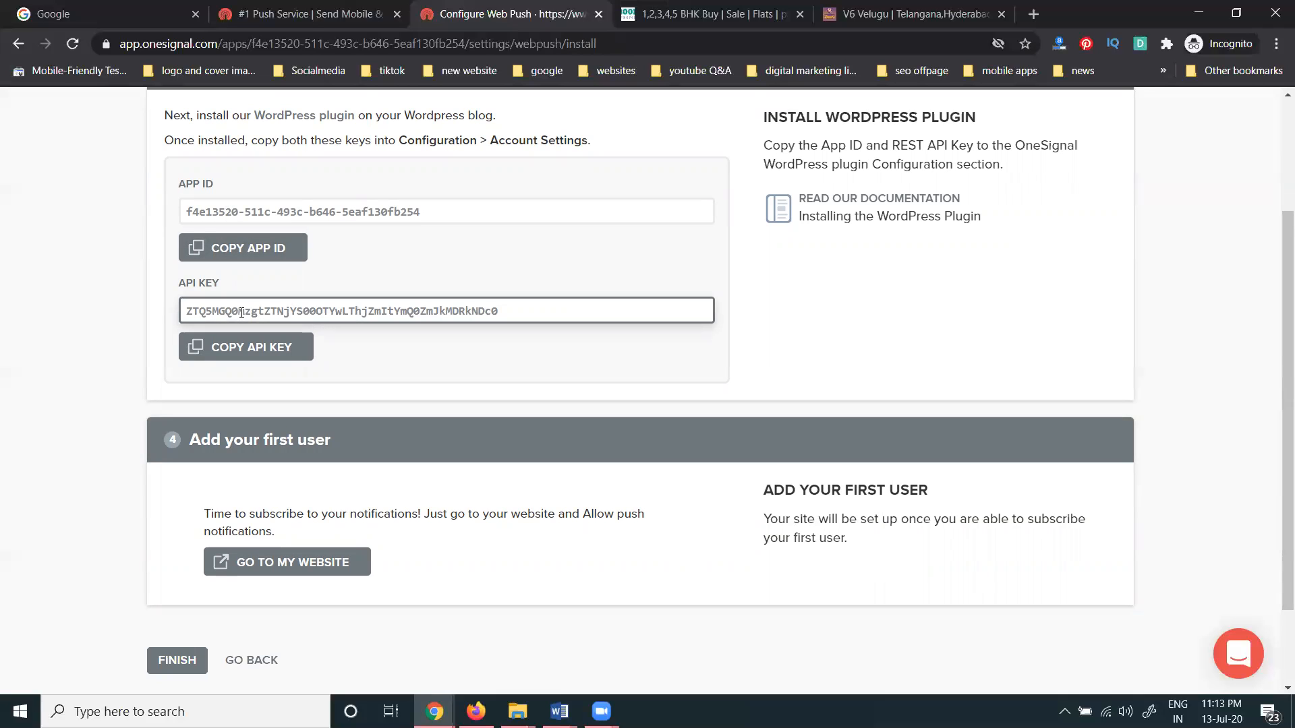
Step: Load bookurproperties.com/wp-admin/ in place of the V6 Velugu page and go to the page for adding new plugins
left_click(896, 12)
left_click(828, 50)
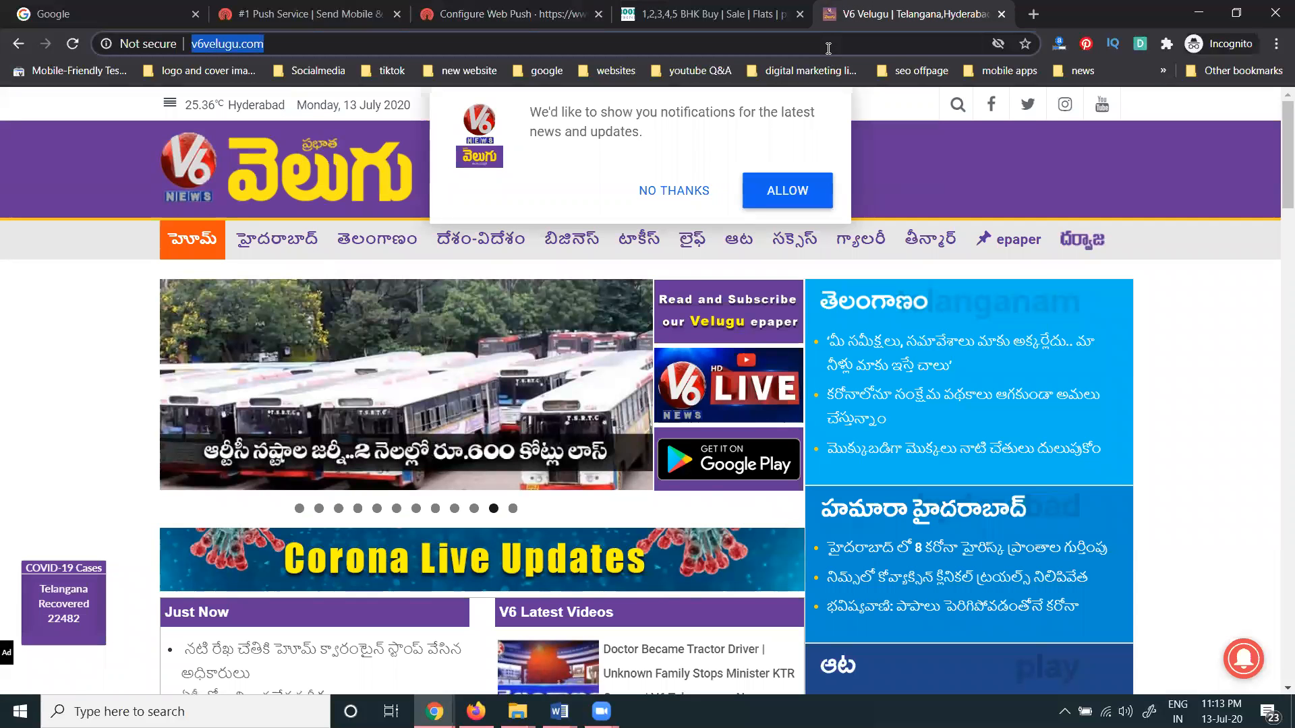
type("bookurproperties.com")
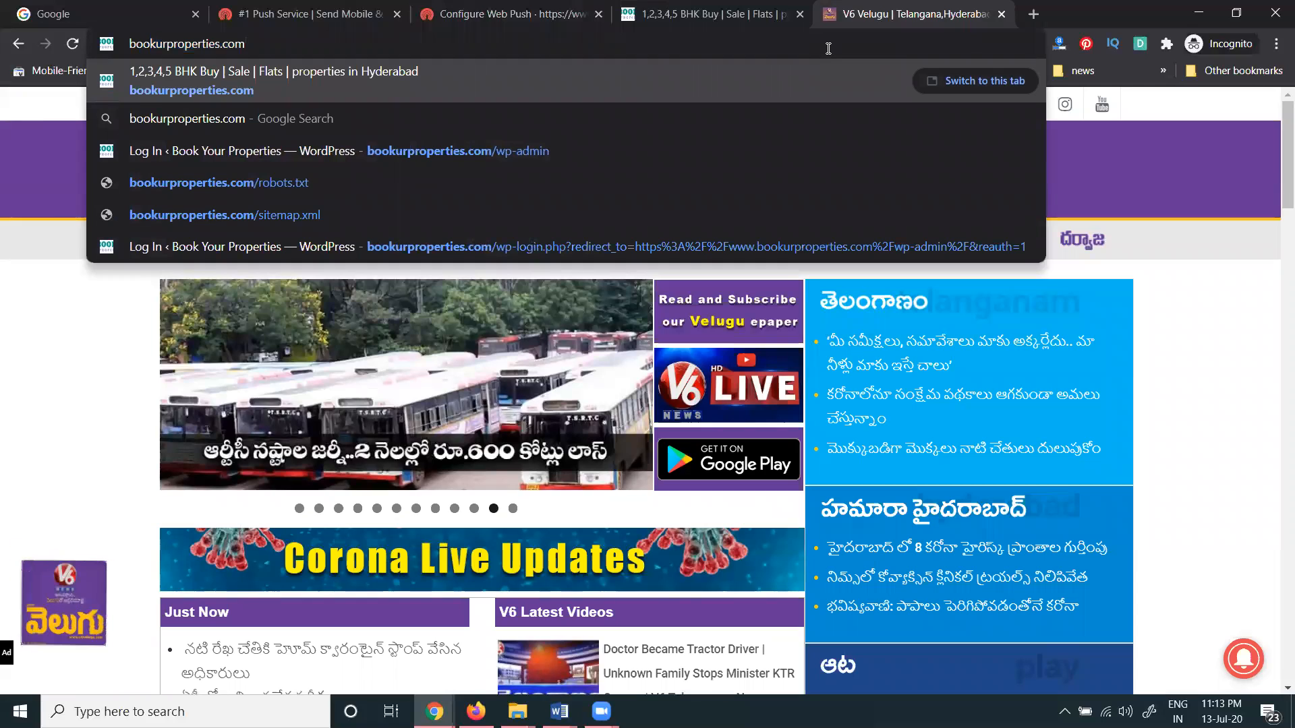
type("/wp-admin/")
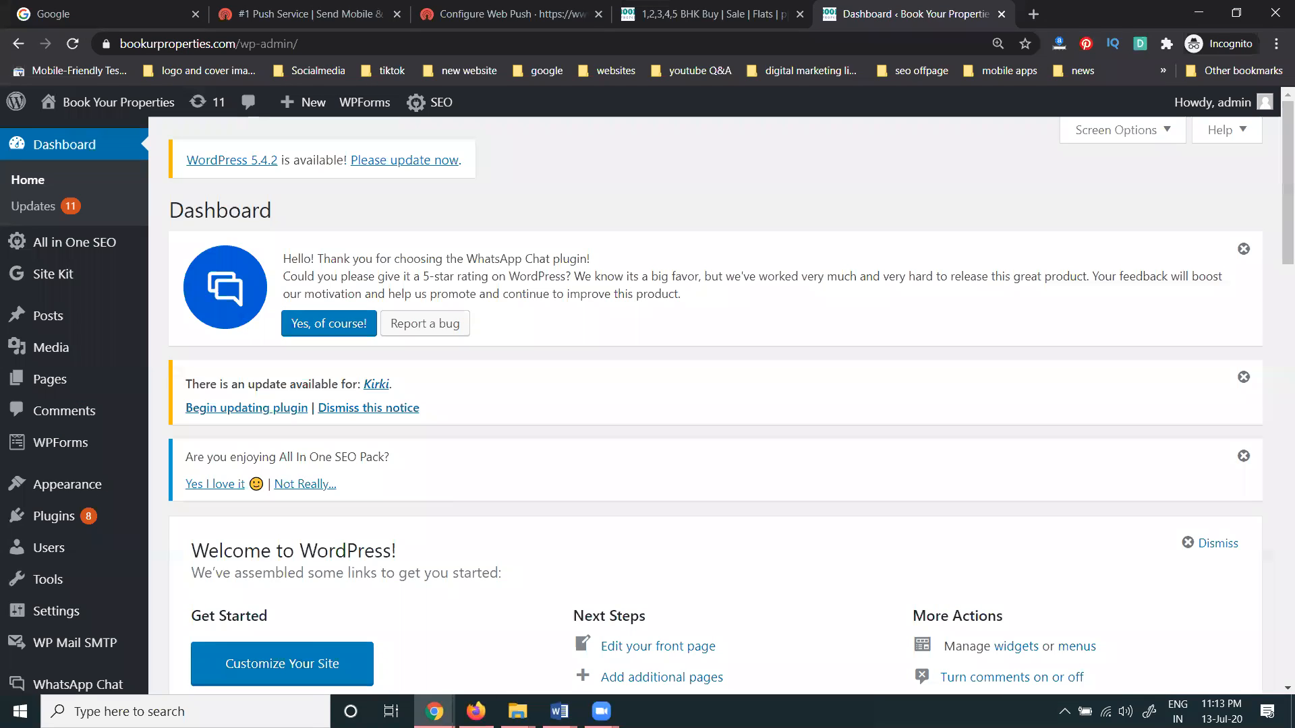
left_click(84, 518)
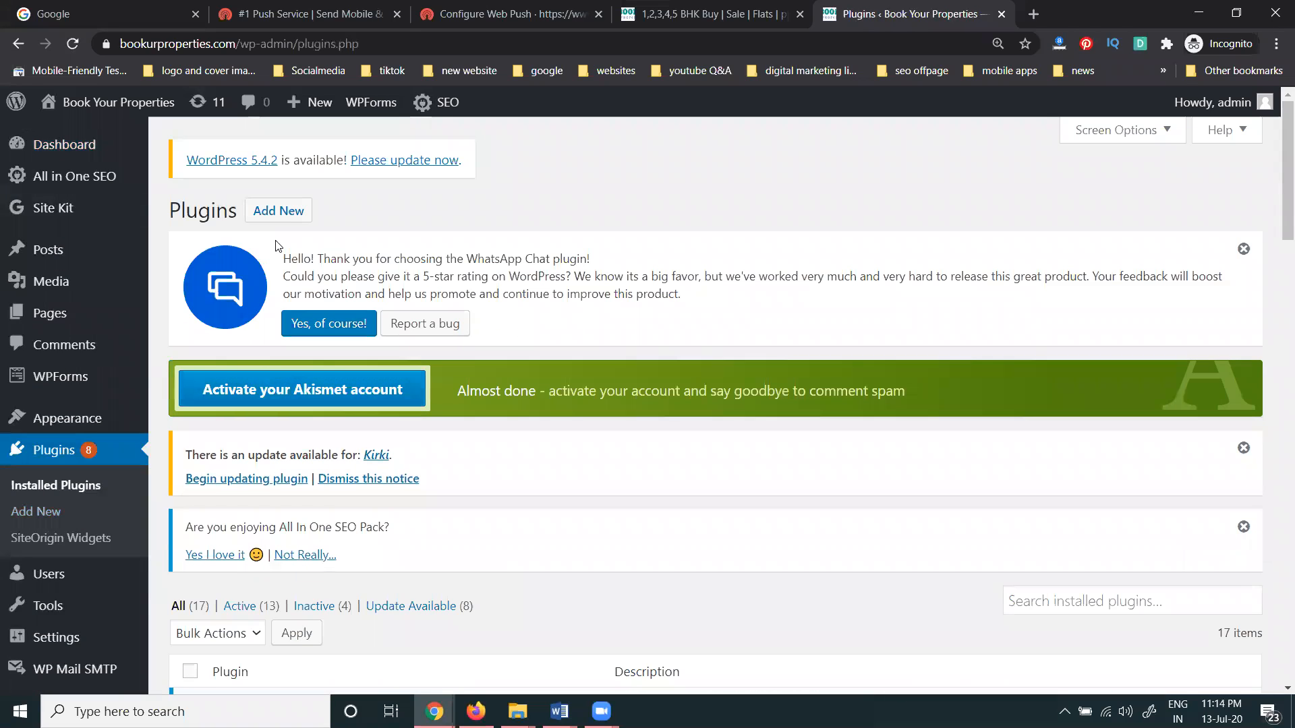
left_click(278, 210)
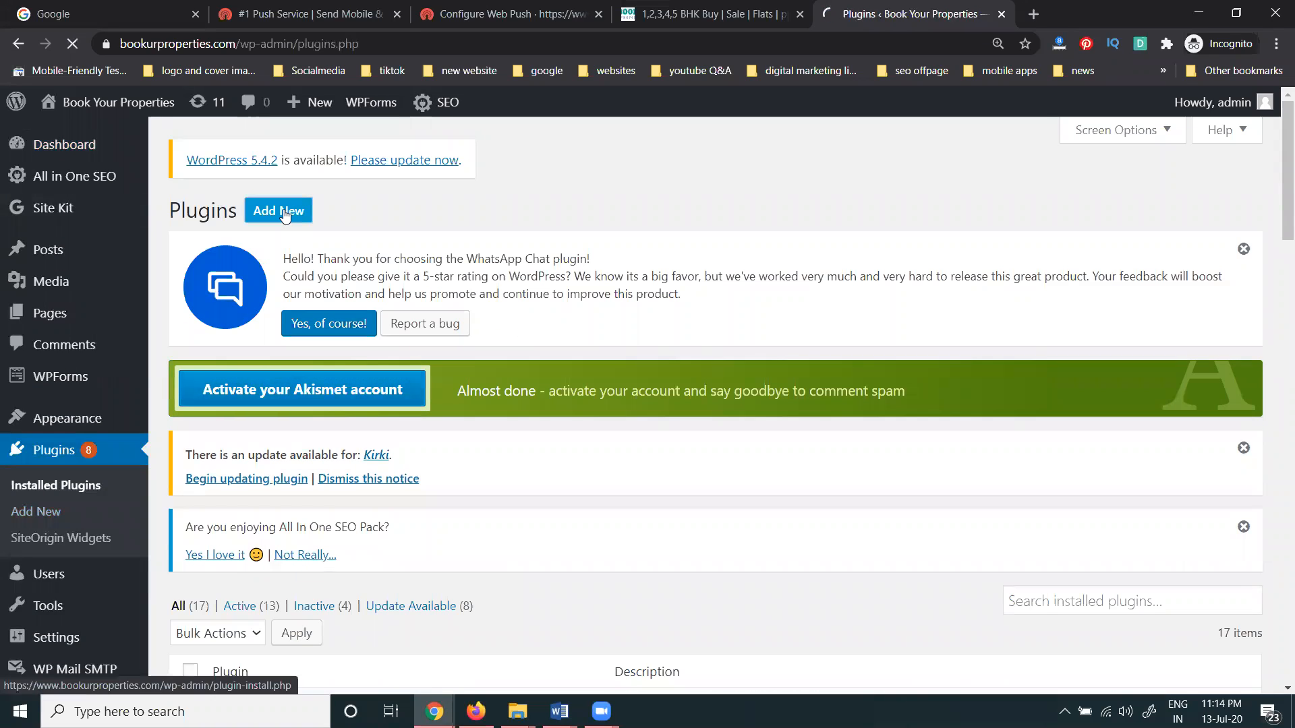
Step: Copy the word onesignal from the OneSignal homepage's address and search the WordPress plugin directory for it
left_click(476, 5)
left_click(309, 13)
double_click(154, 45)
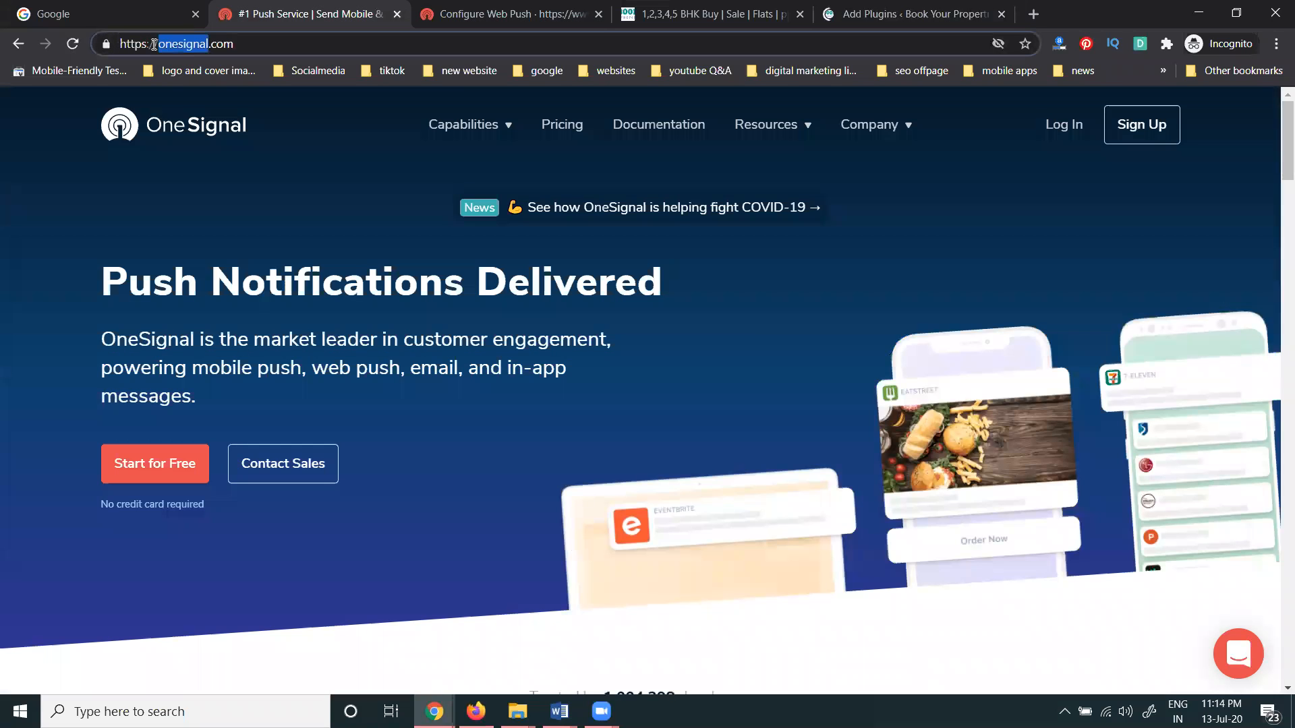
left_click(853, 14)
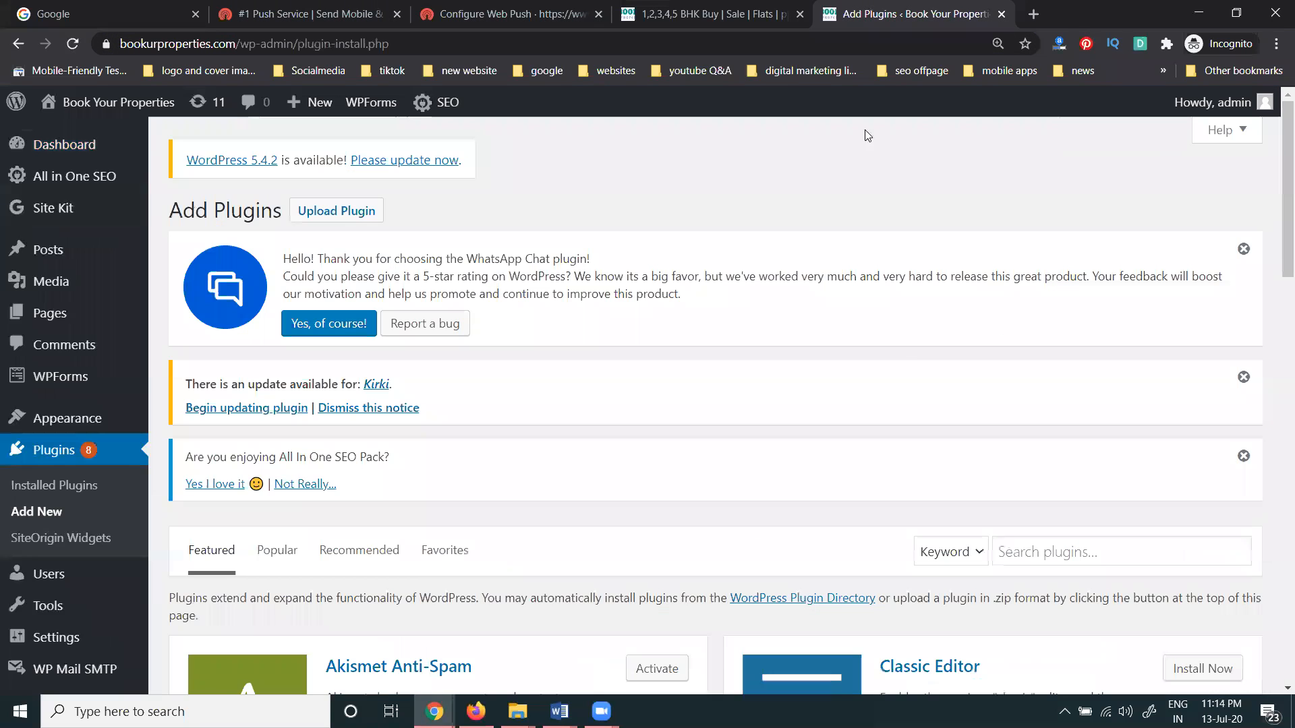
scroll(915, 364, "down", 4)
left_click(1057, 309)
key("ctrl+v")
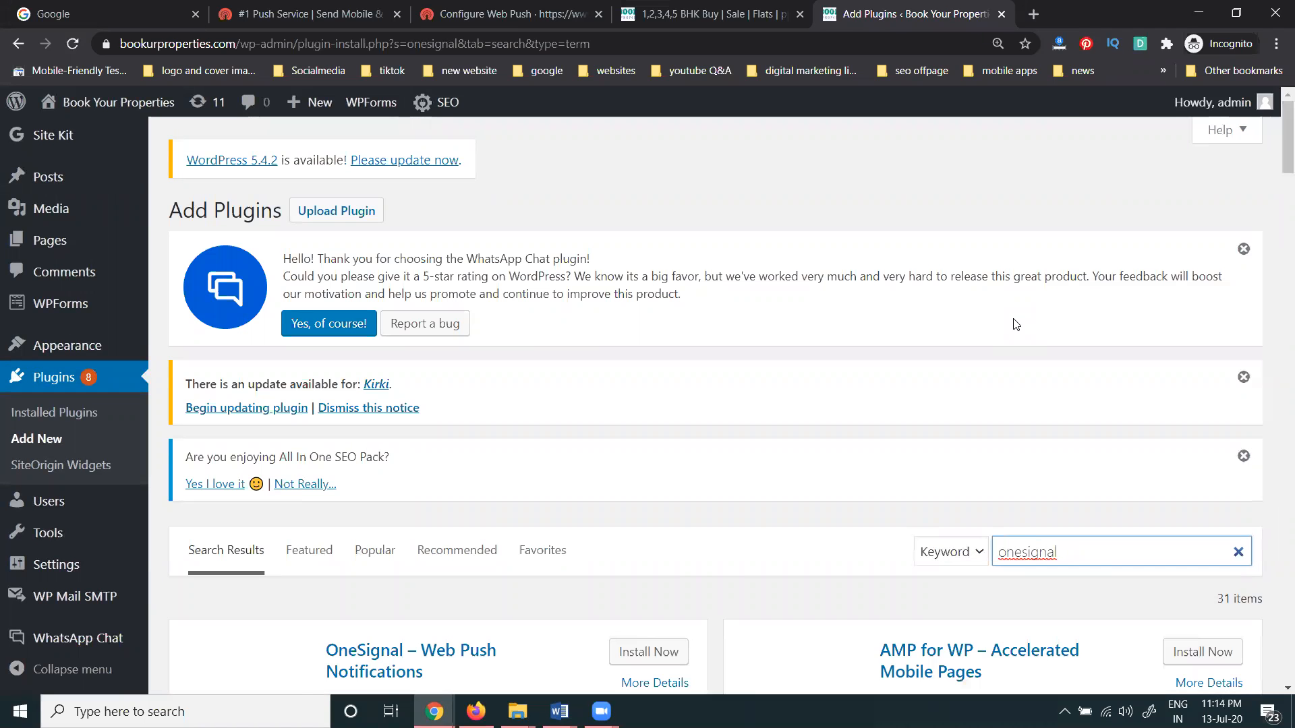
Step: Install and activate the OneSignal – Web Push Notifications plugin
scroll(1016, 324, "down", 4)
scroll(587, 323, "down", 1)
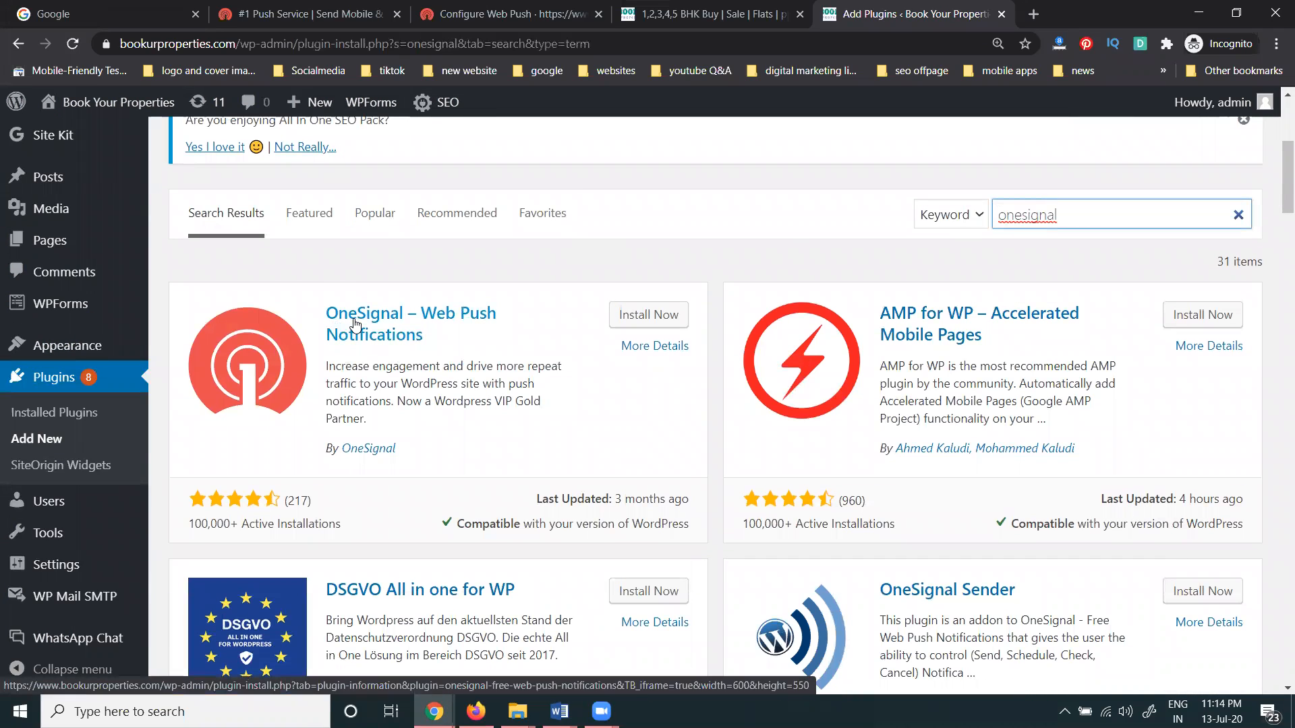
left_click(646, 315)
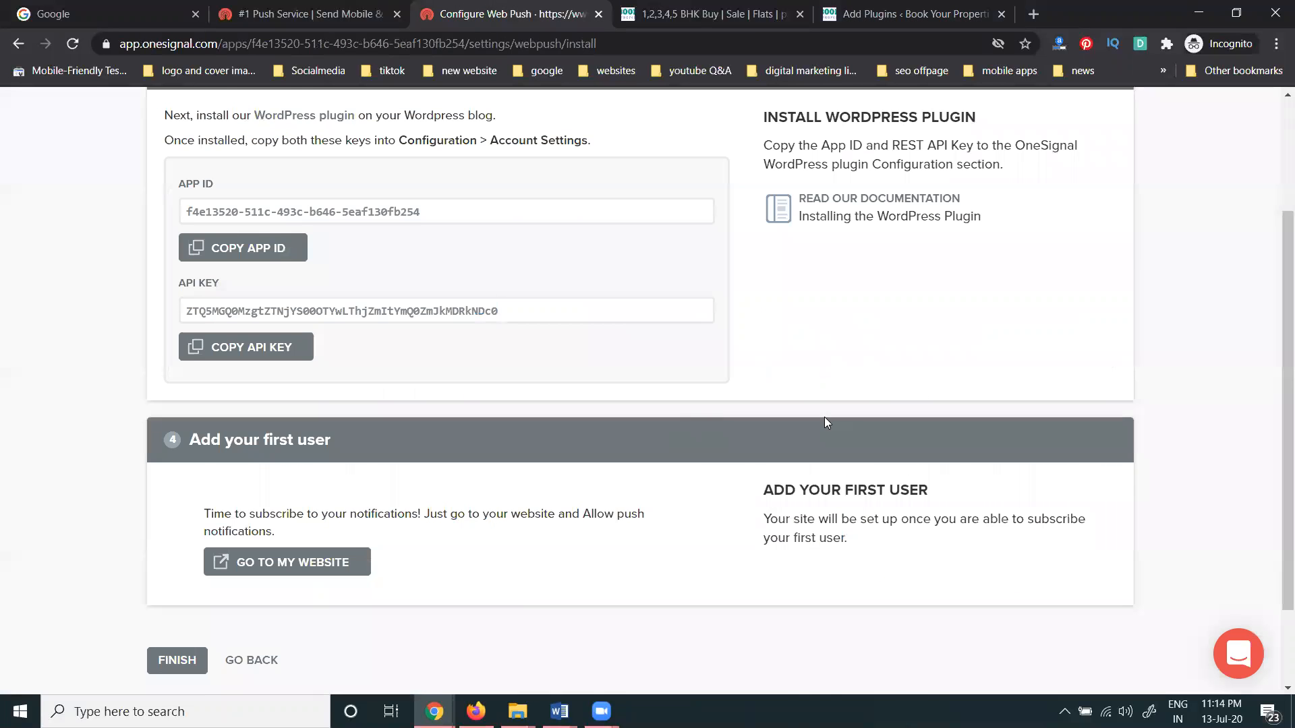
scroll(825, 419, "up", 3)
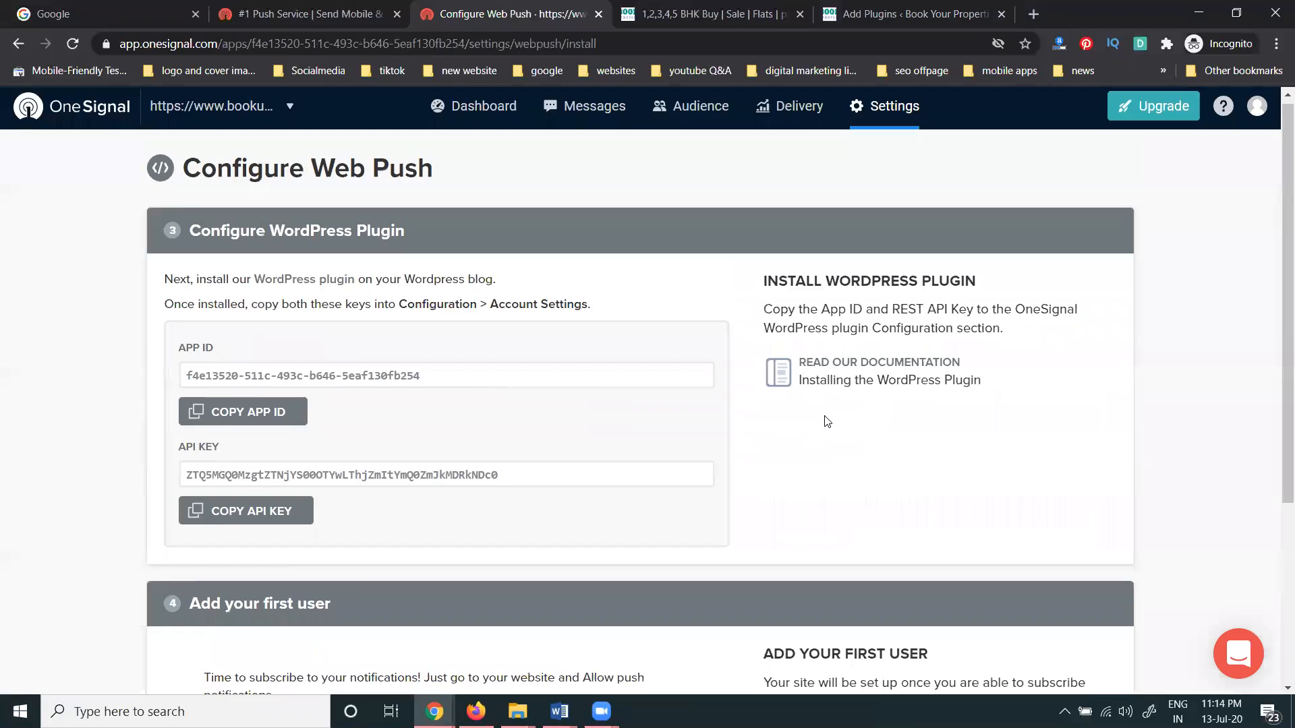
scroll(828, 422, "down", 5)
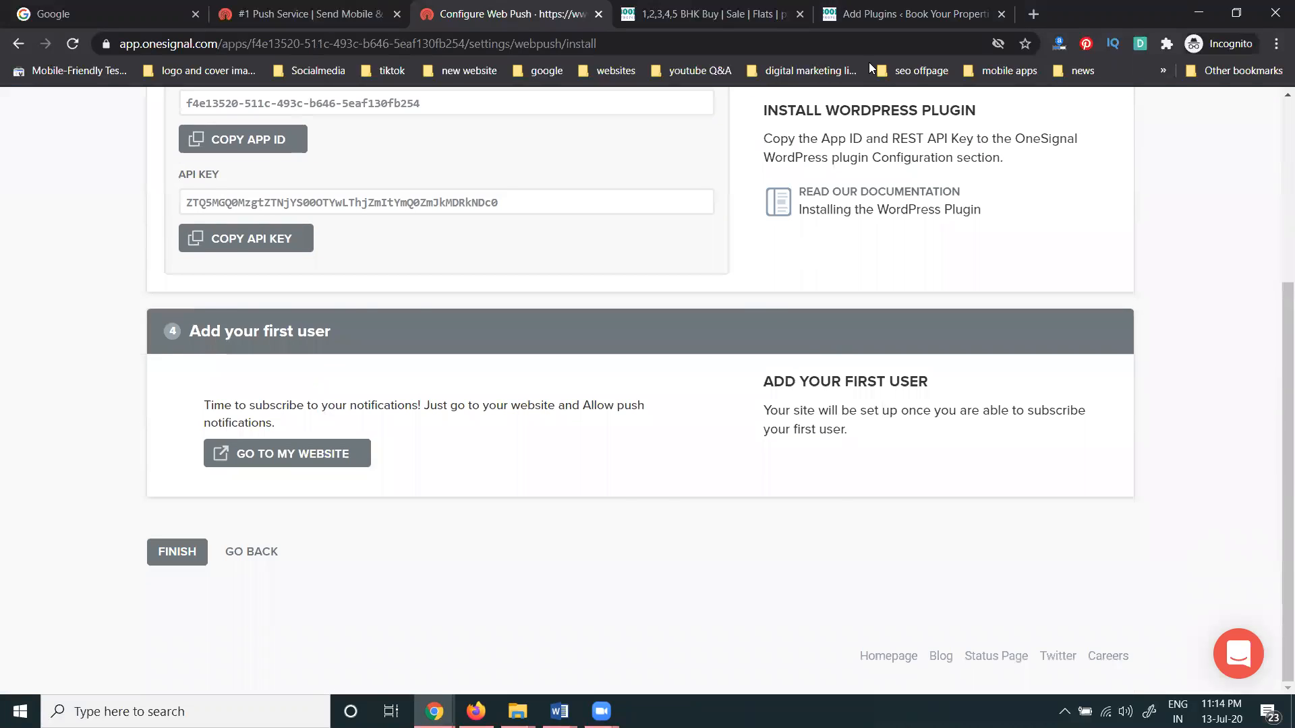
left_click(877, 12)
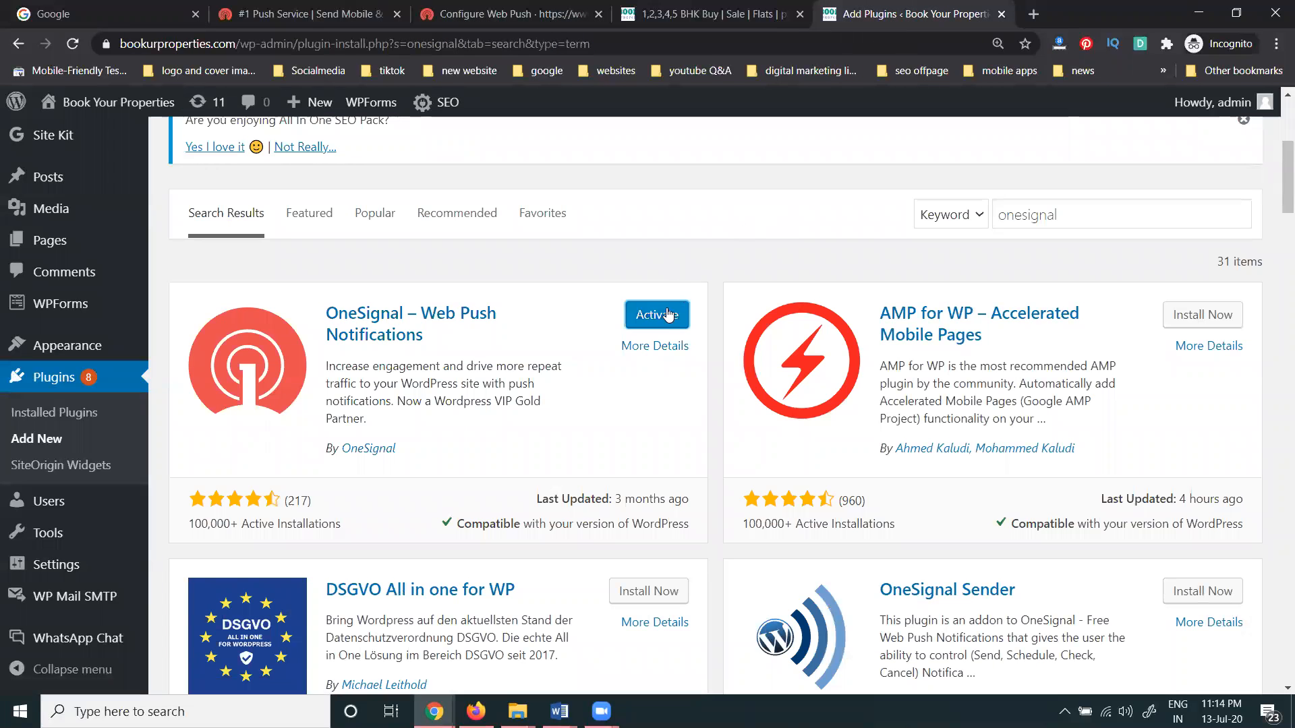
left_click(667, 315)
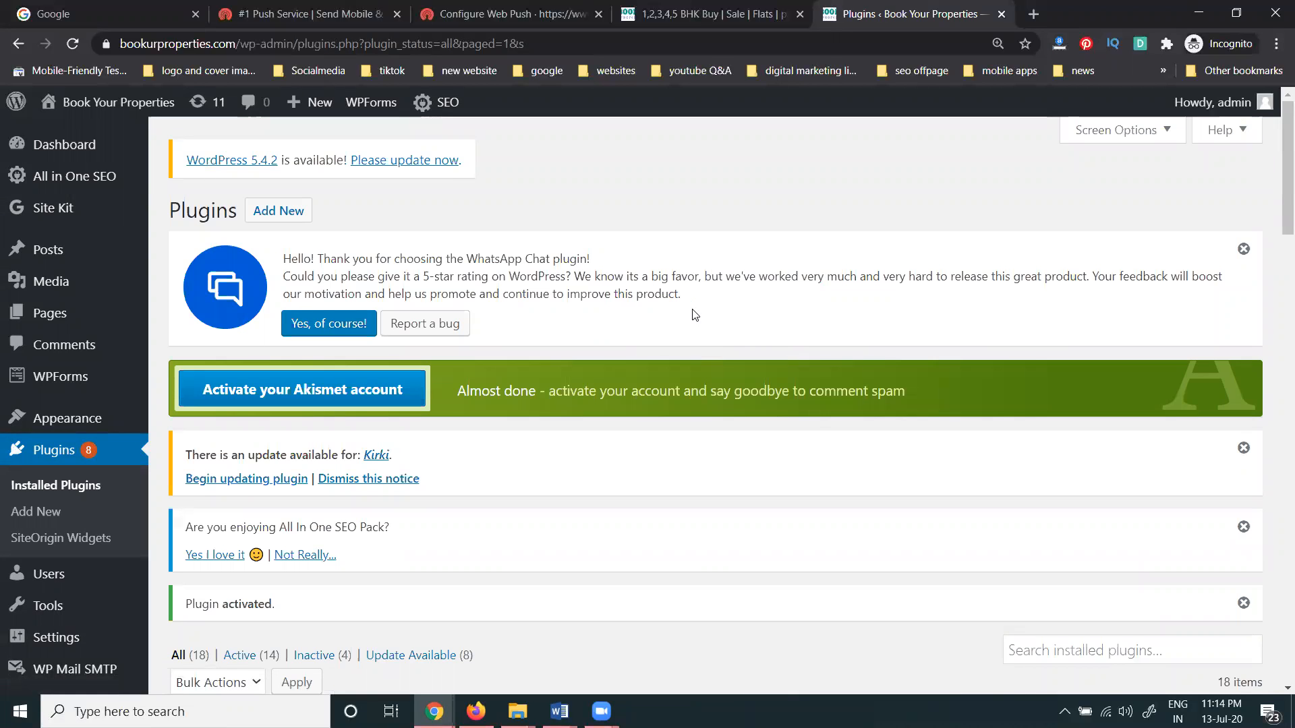
Step: Locate OneSignal Push Notifications among the installed plugins and open the OneSignal Push page
scroll(695, 315, "down", 8)
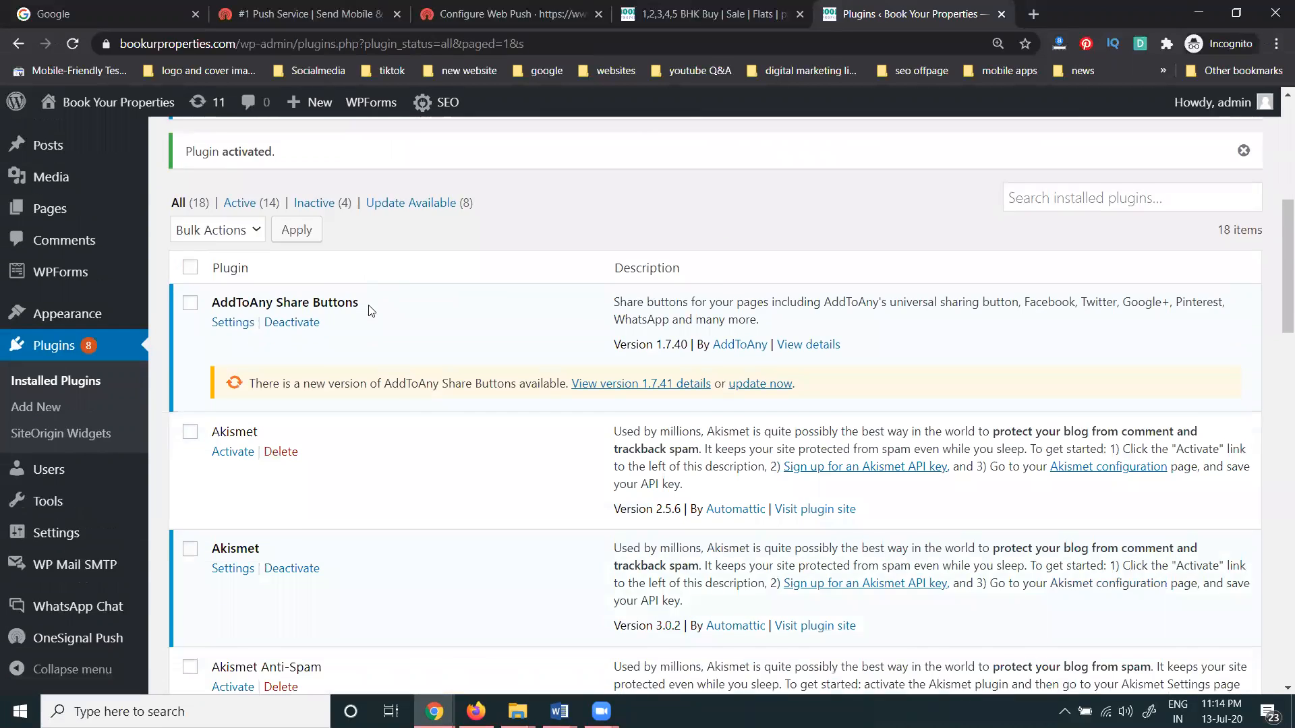
scroll(370, 310, "down", 8)
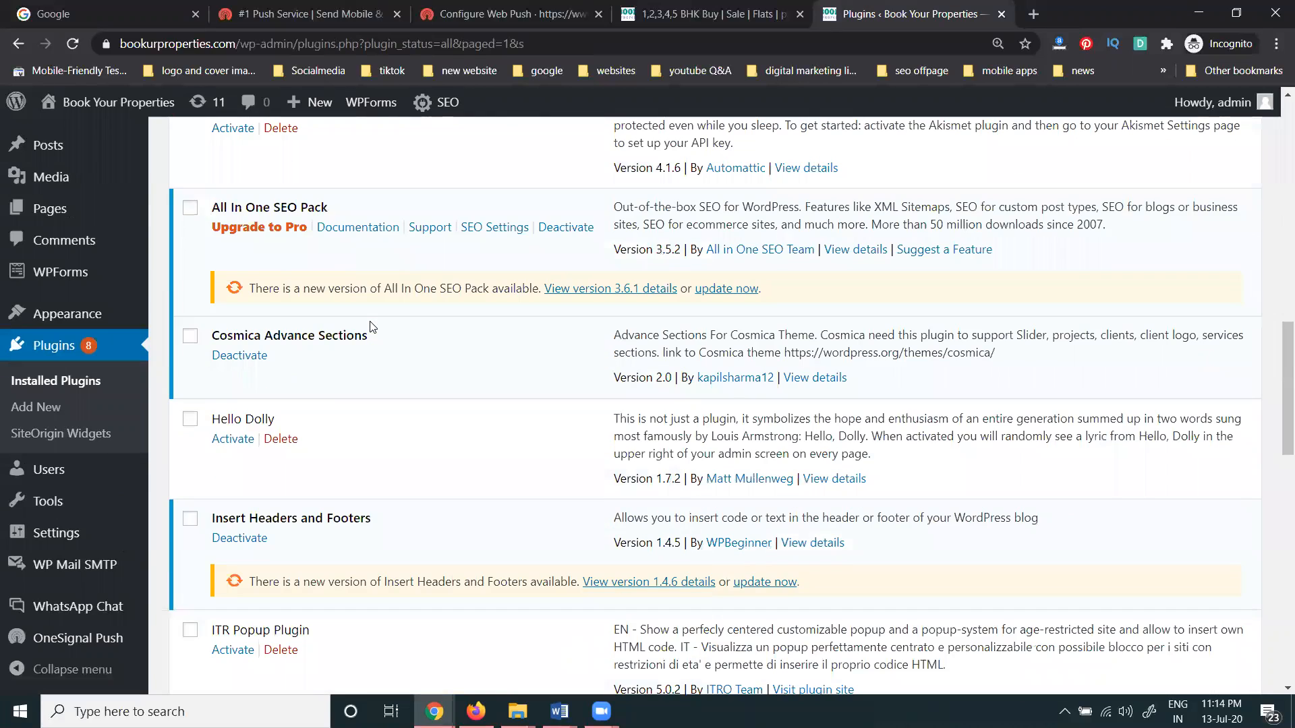
scroll(370, 329, "down", 5)
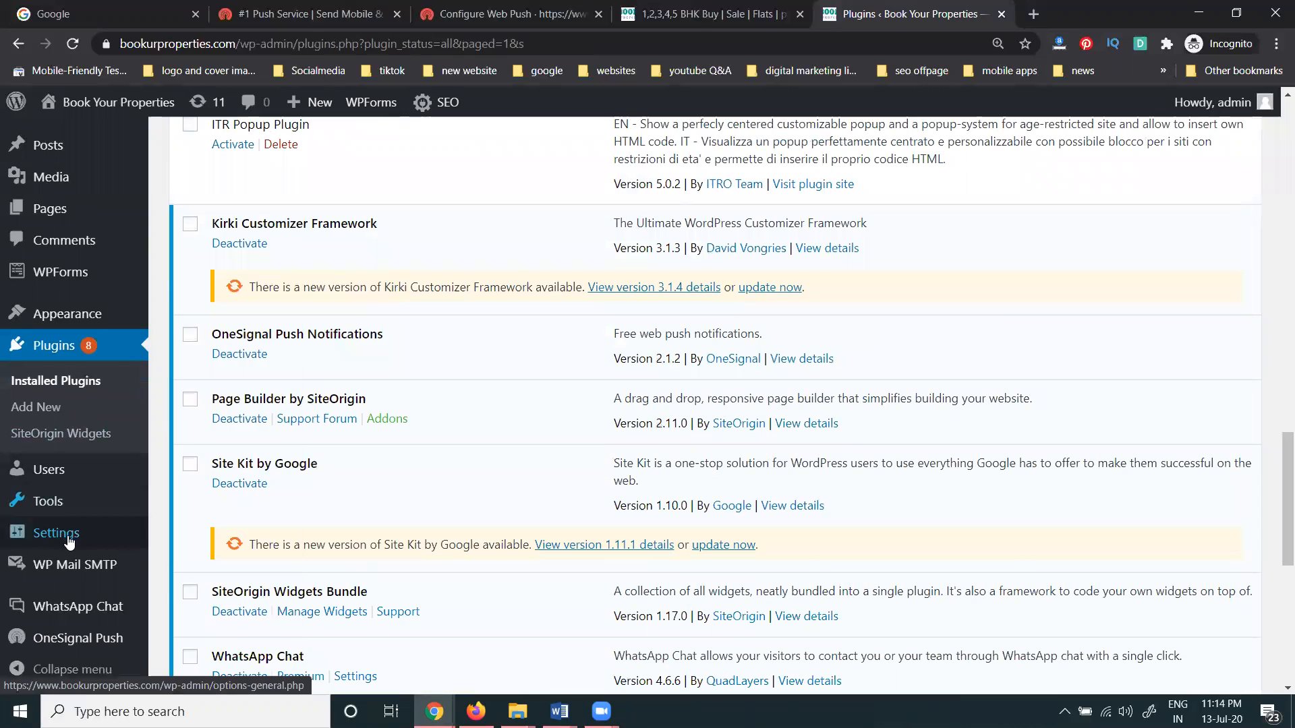
mouse_move(70, 540)
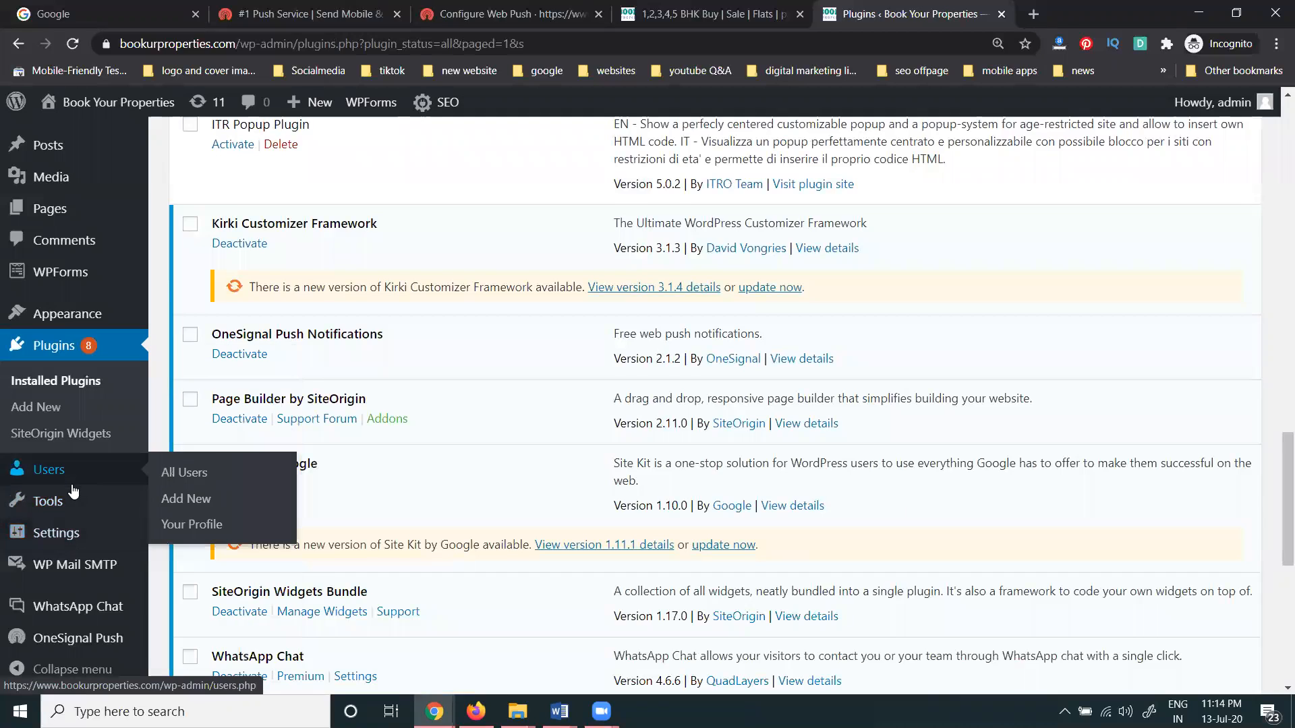
mouse_move(71, 499)
mouse_move(78, 478)
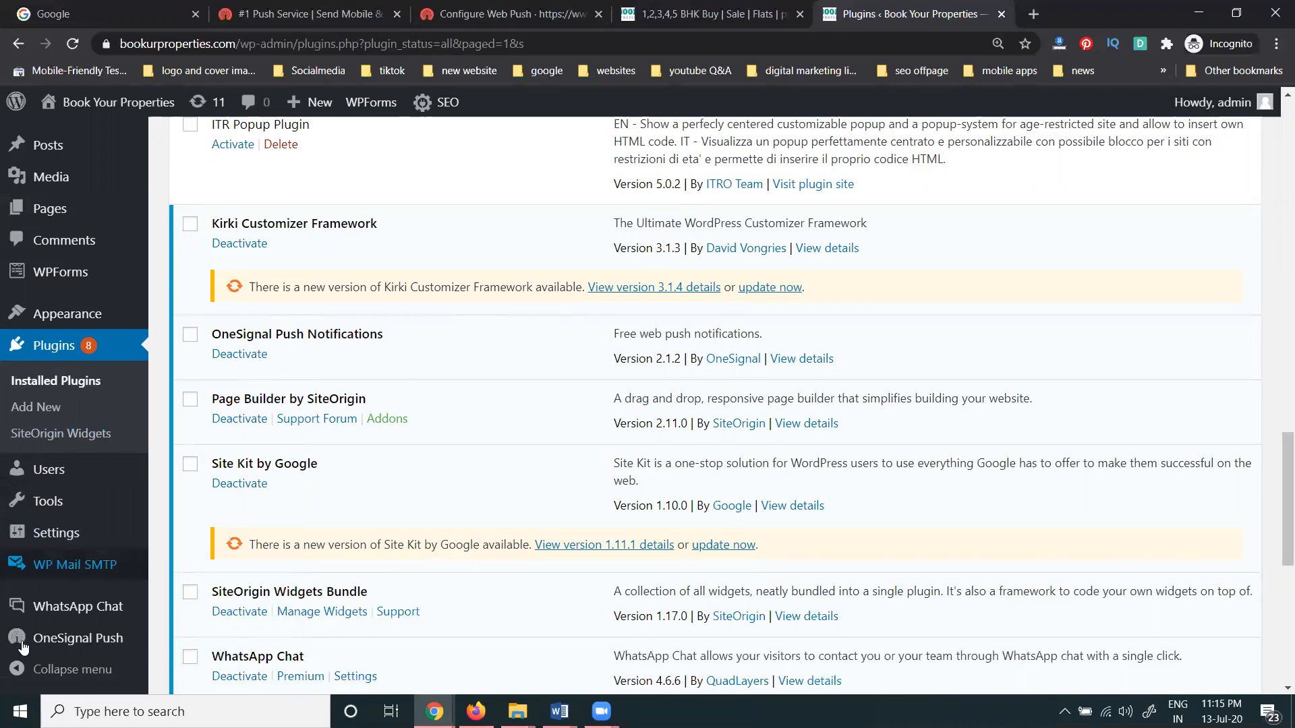
left_click(57, 645)
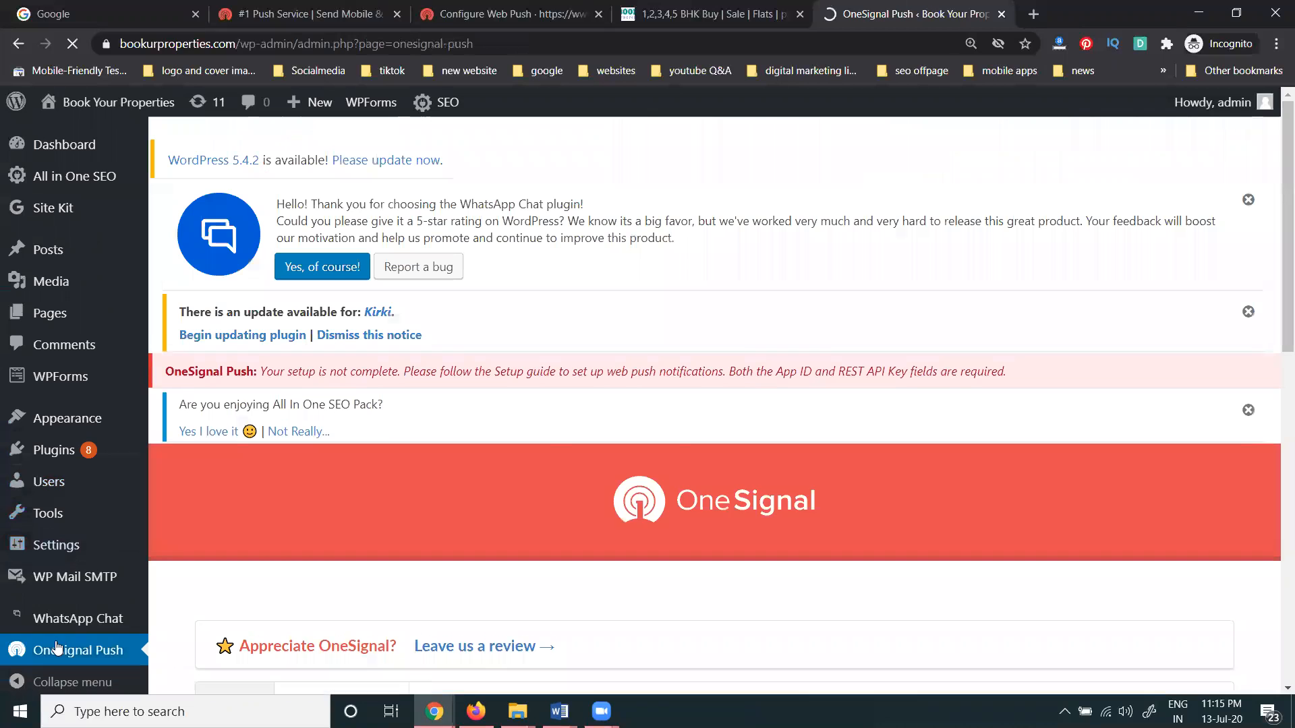
Step: Look over the OneSignal Push setup overview, and show the Account Settings in its configuration
scroll(569, 382, "down", 9)
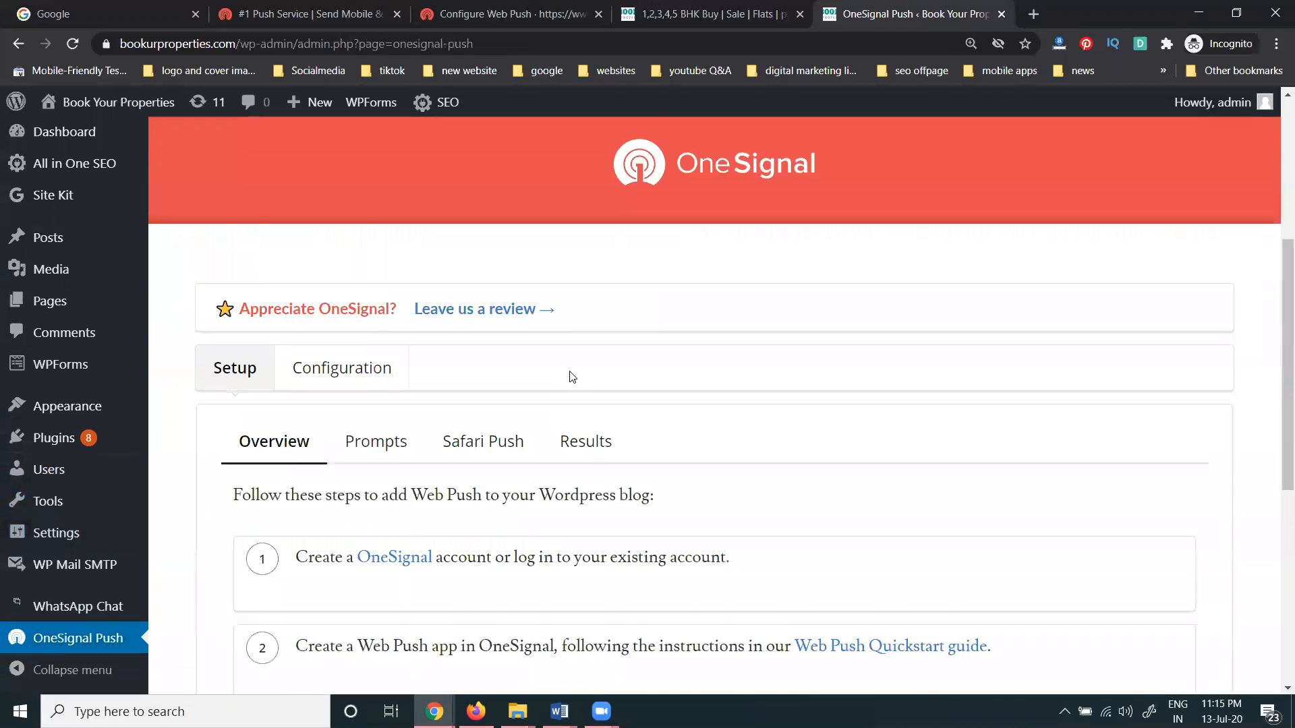
scroll(569, 375, "down", 2)
scroll(569, 375, "up", 4)
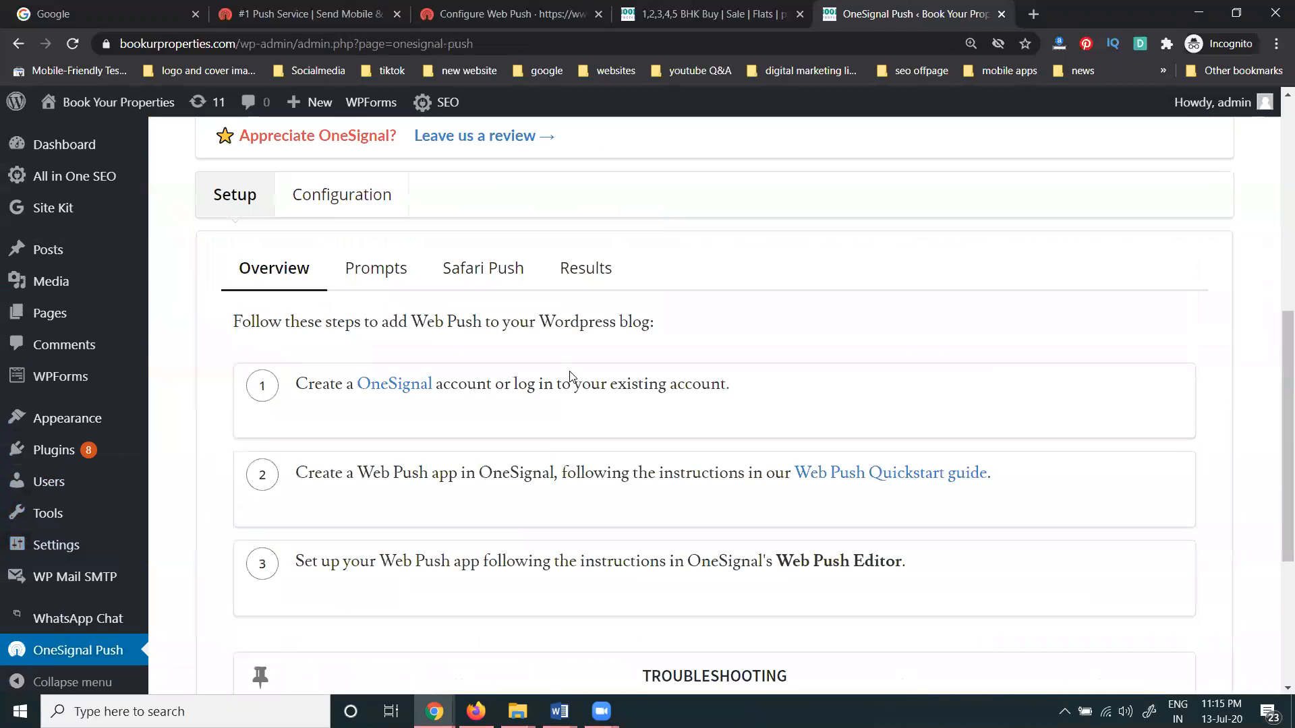
left_click(354, 205)
scroll(604, 275, "down", 3)
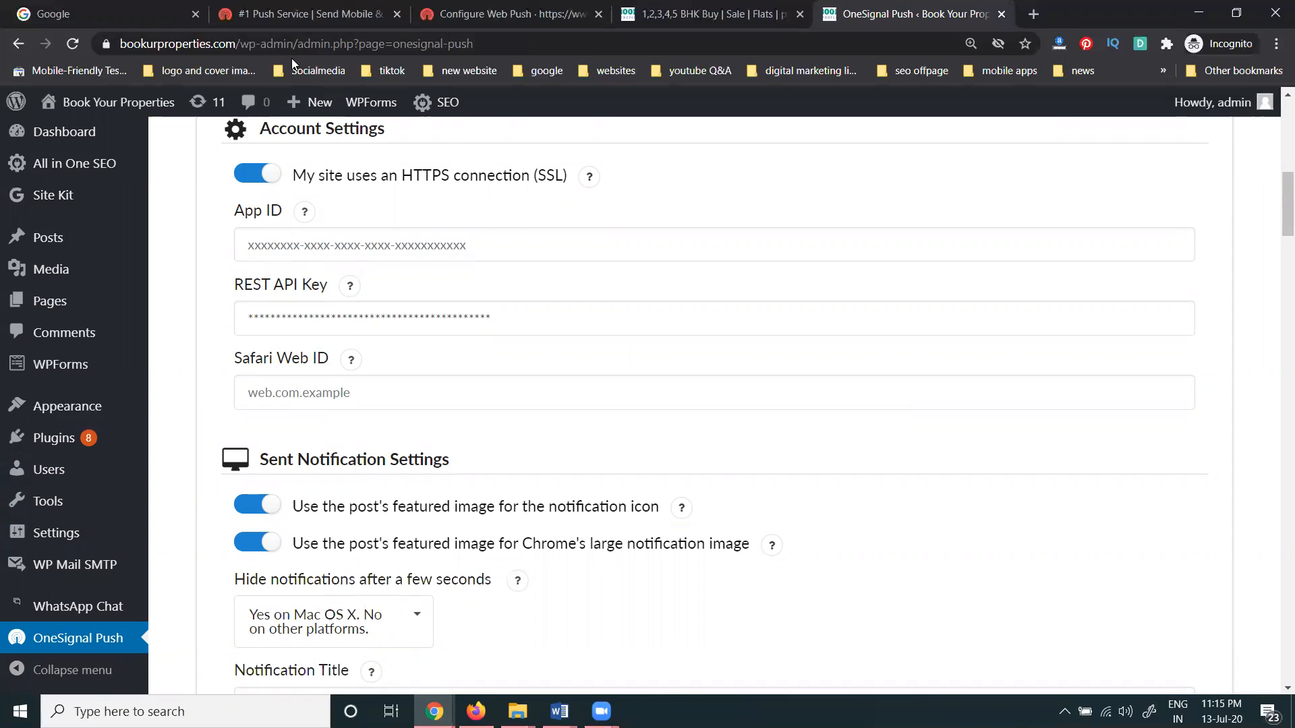
Step: Copy the App ID from OneSignal's Configure Web Push page into the plugin's App ID field
left_click(282, 12)
left_click(506, 13)
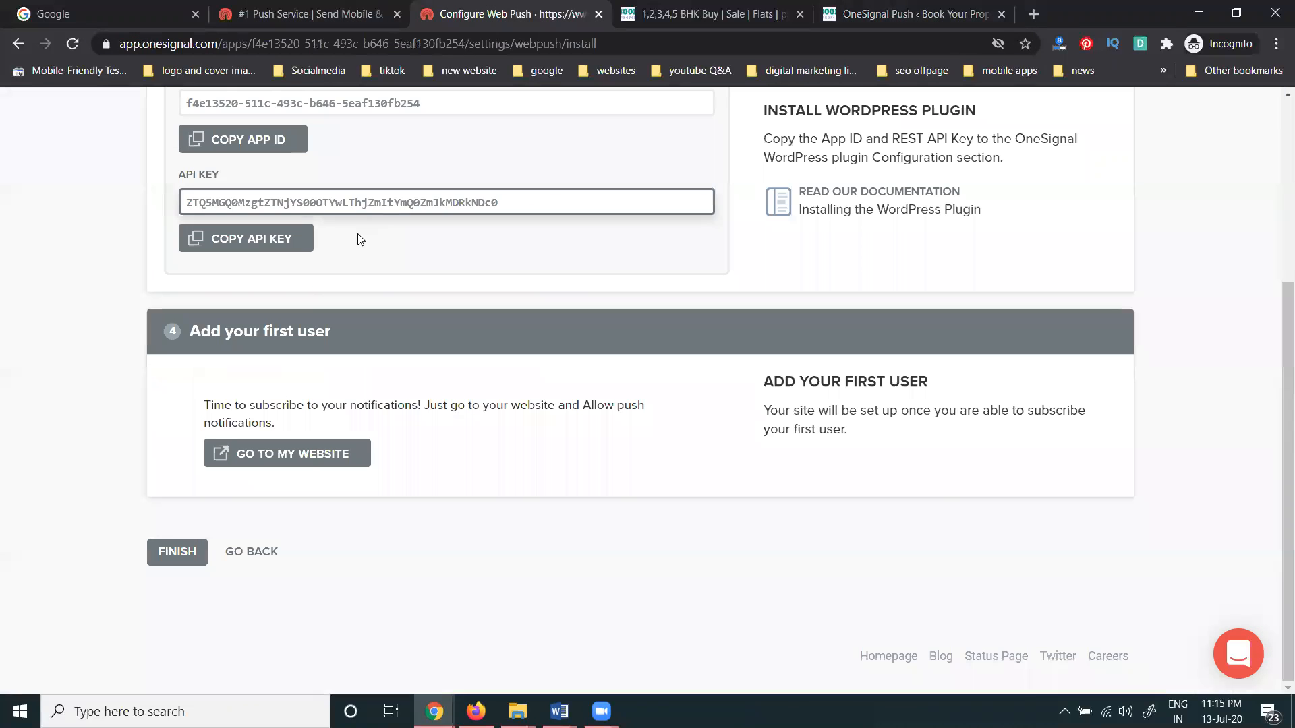
scroll(360, 241, "up", 1)
triple_click(353, 185)
key("ctrl+c")
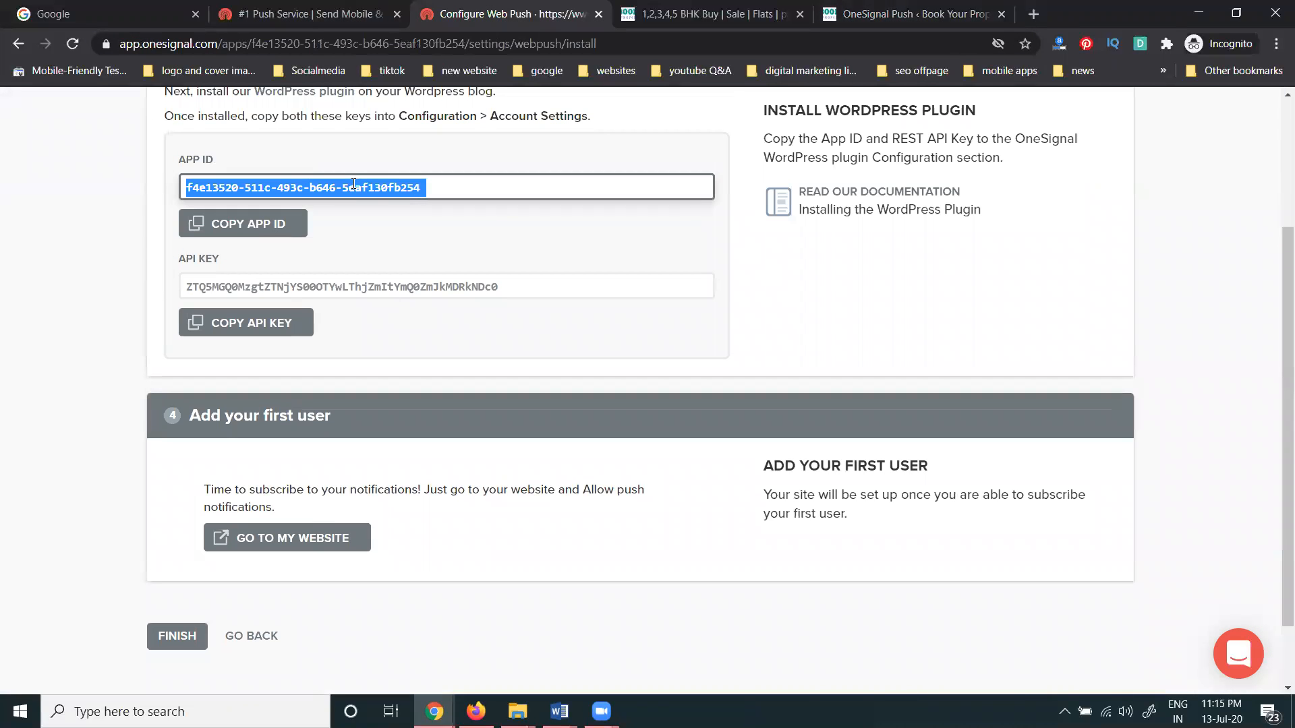
left_click(910, 13)
left_click(377, 248)
key("ctrl+v")
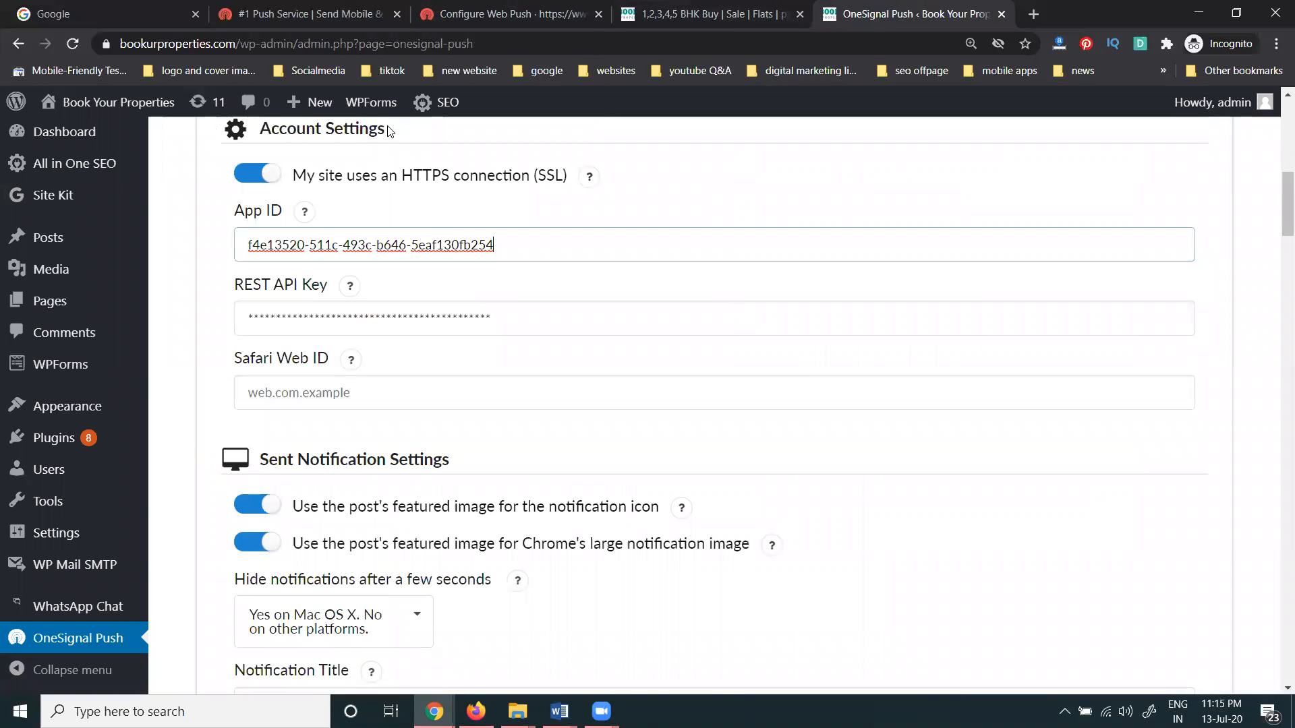
Step: Copy the API key from OneSignal's Configure Web Push page into the plugin's REST API Key field
left_click(437, 12)
left_click(301, 280)
left_click(301, 281)
key("ctrl+c")
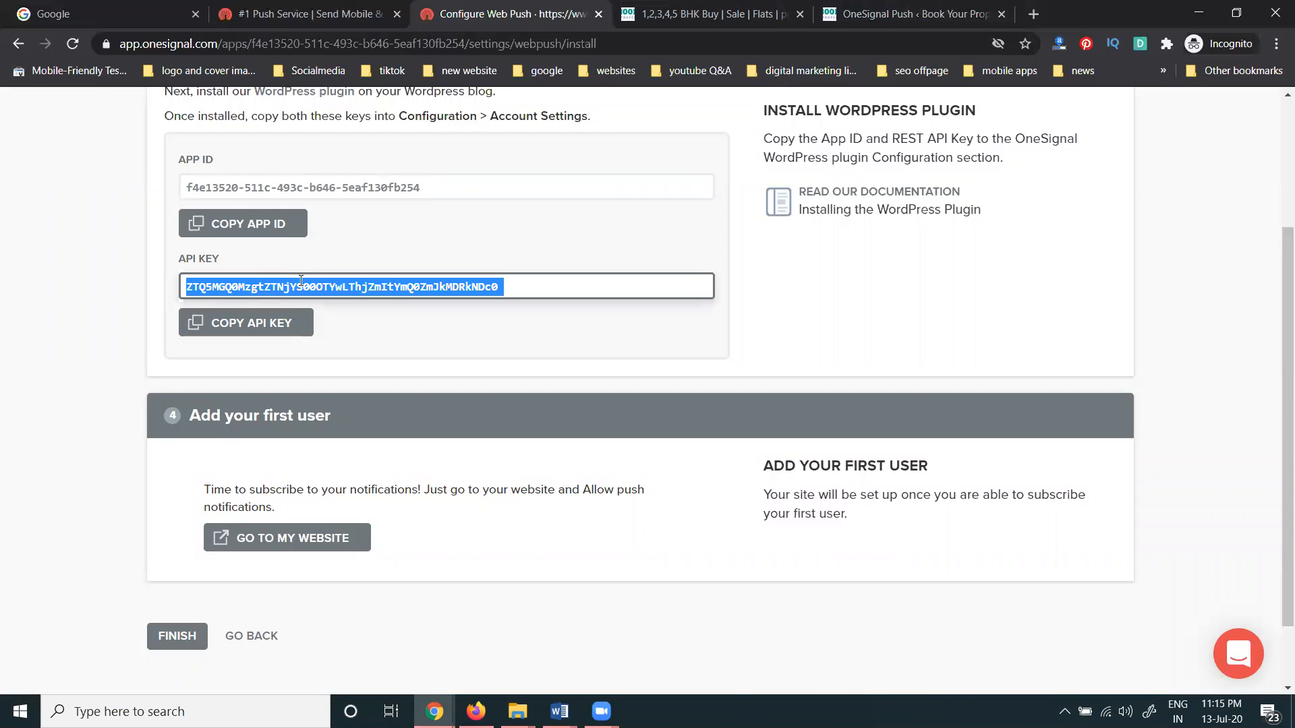
left_click(911, 14)
left_click(361, 318)
key("ctrl+a")
key("ctrl+v")
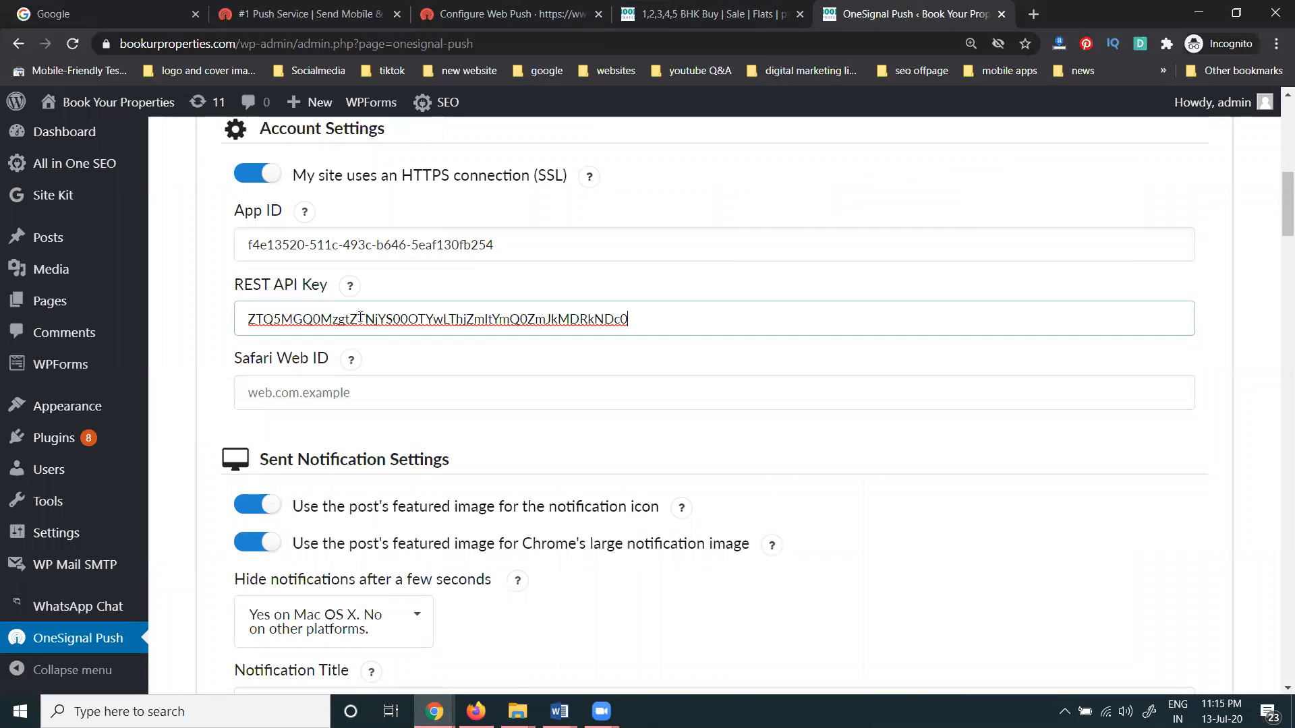
Step: Try the options for additionally notifying iOS & Android platforms and automatically prompting new visitors with the OneSignal Slide Prompt
scroll(570, 408, "down", 6)
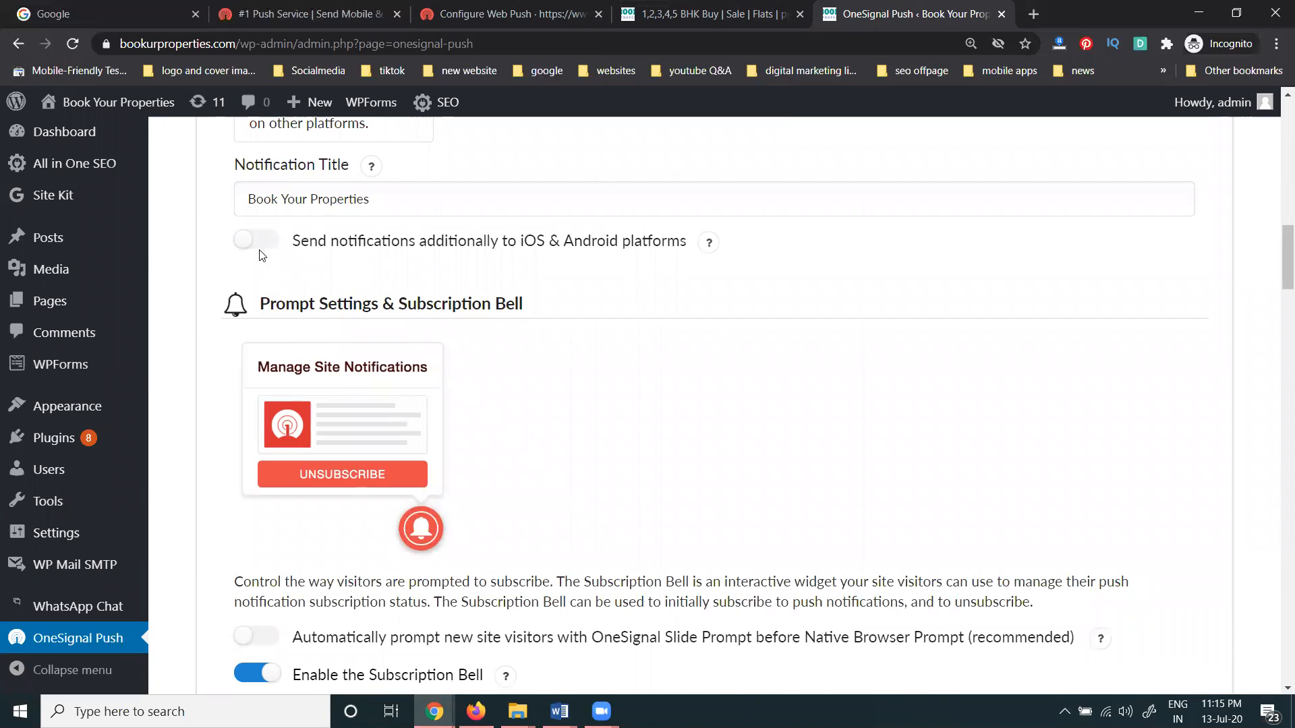
left_click(262, 246)
scroll(478, 482, "down", 2)
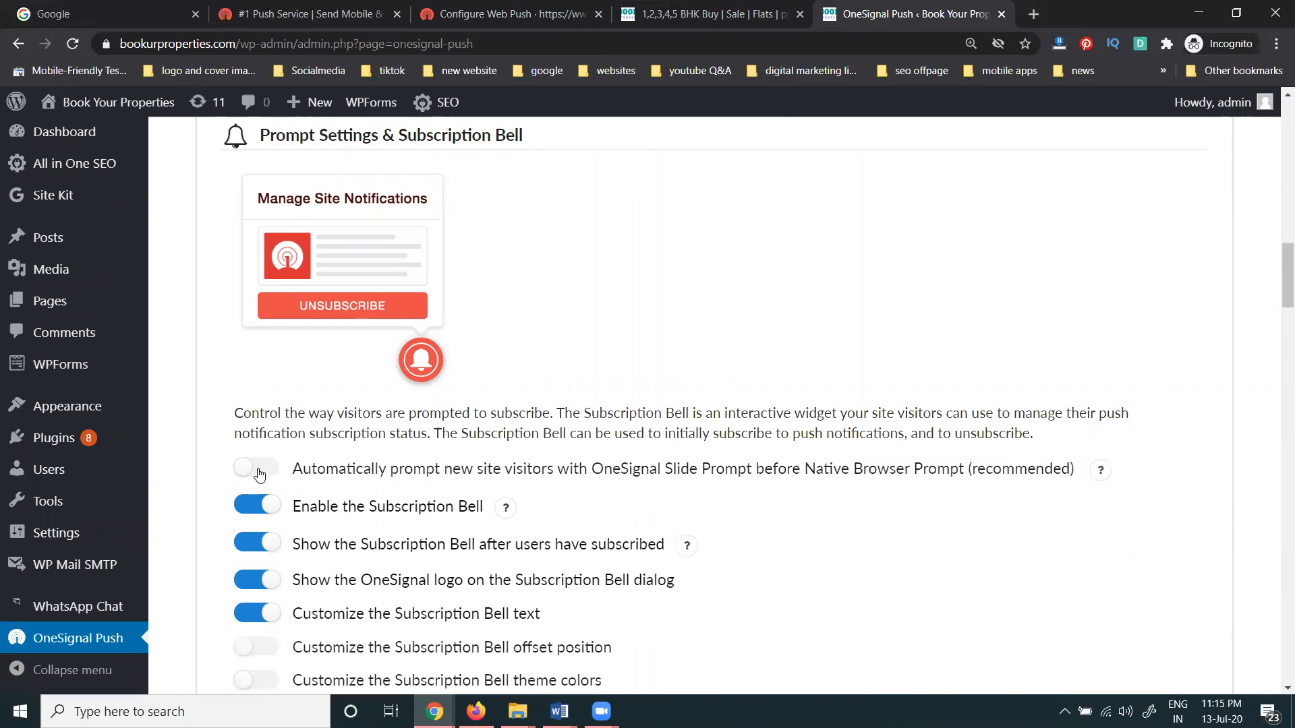
left_click(260, 472)
left_click(256, 472)
scroll(268, 438, "up", 2)
scroll(269, 439, "up", 2)
left_click(244, 328)
Step: Examine the Prompt Customization previews, and open v6velugu.com in a new tab to inspect its OneSignal notification bell
scroll(433, 367, "down", 6)
scroll(452, 400, "down", 13)
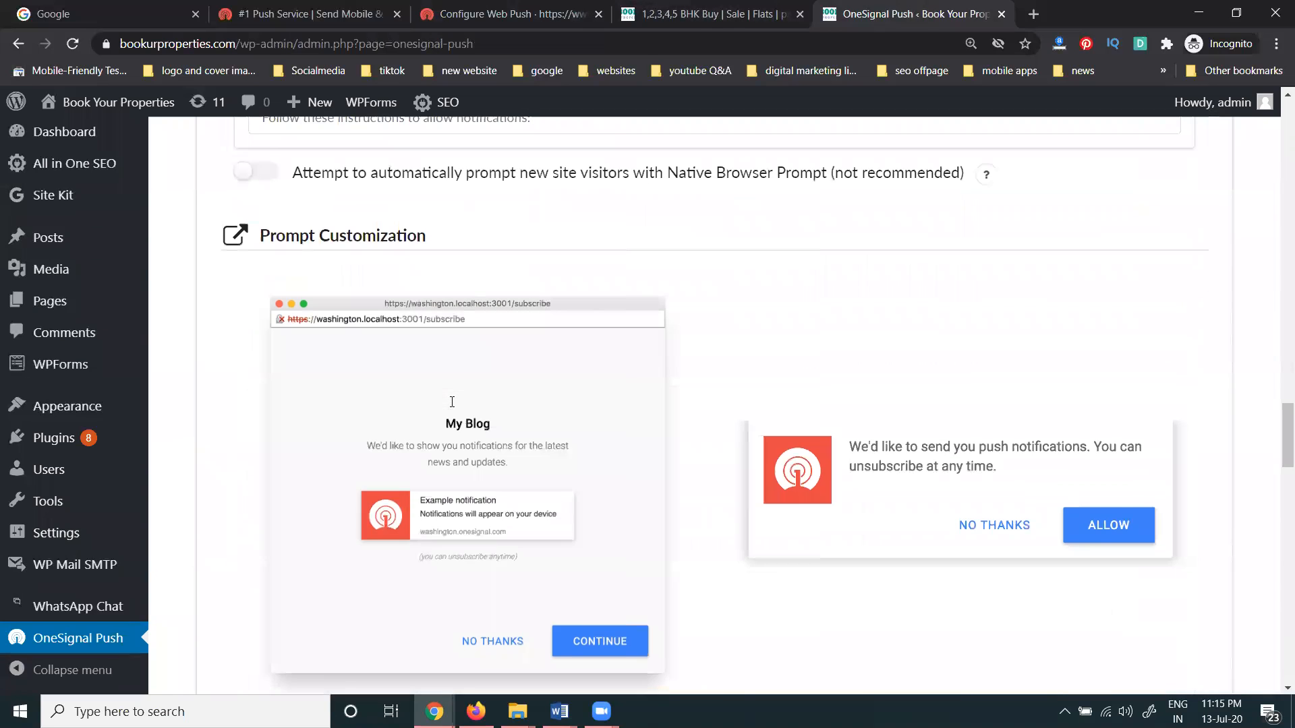
scroll(452, 401, "down", 1)
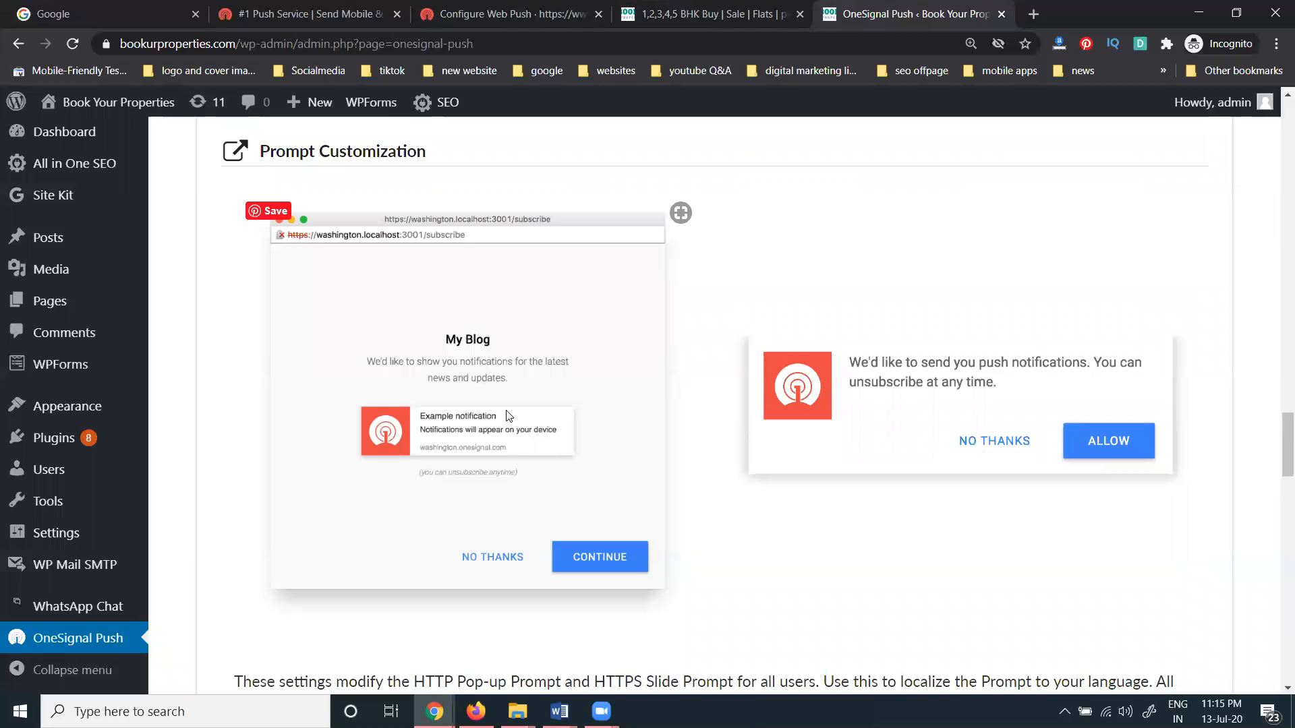
left_click(1028, 12)
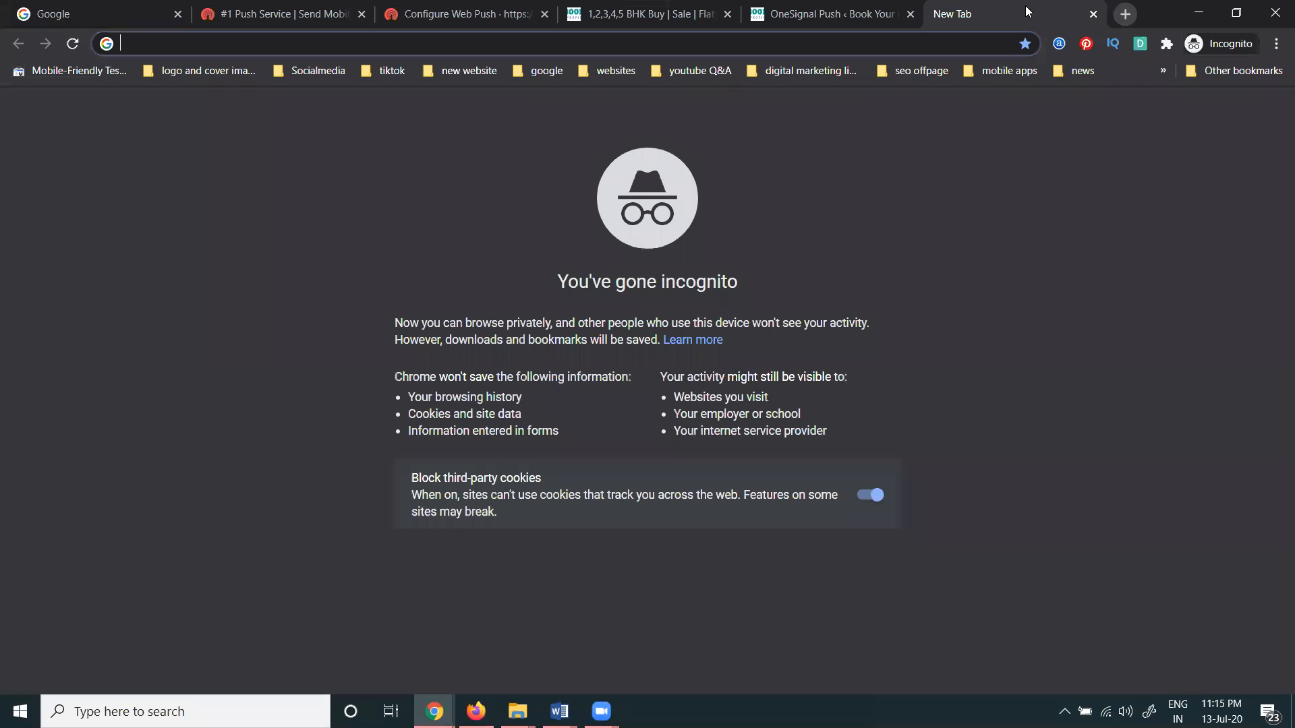
type("v6ne")
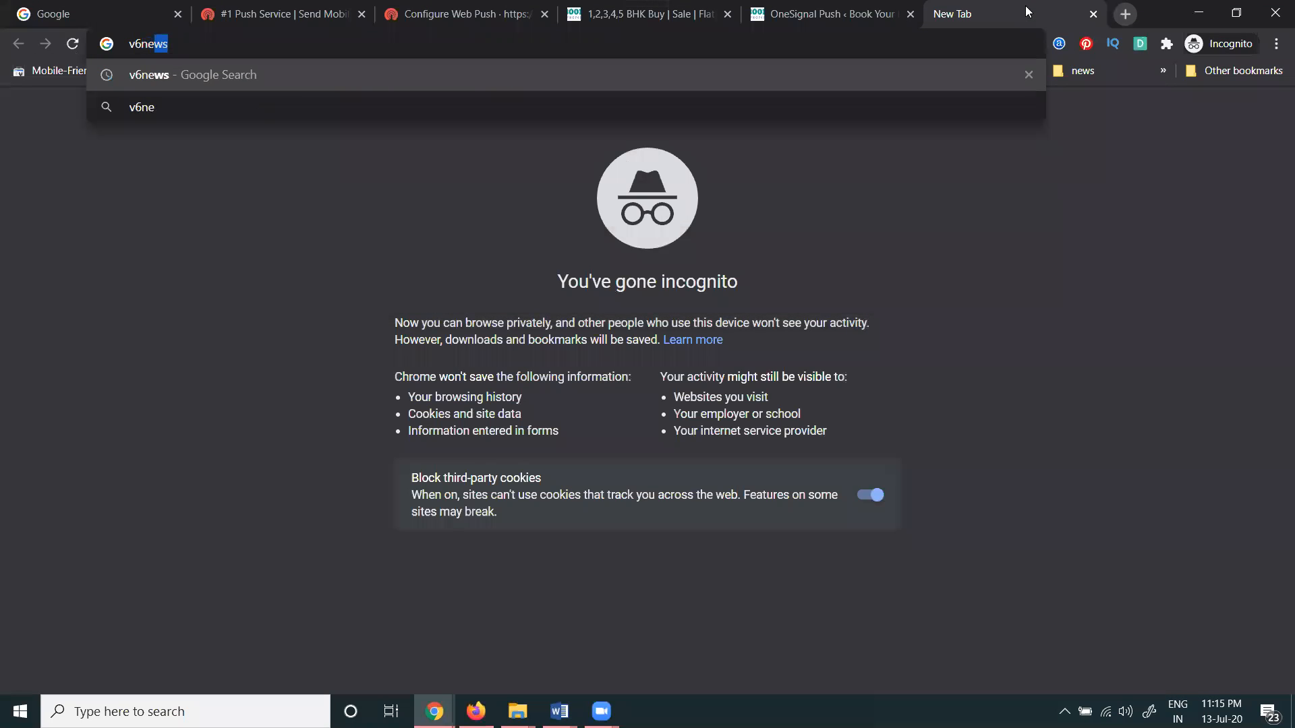
key("BackSpace")
key("BackSpace")
key("BackSpace")
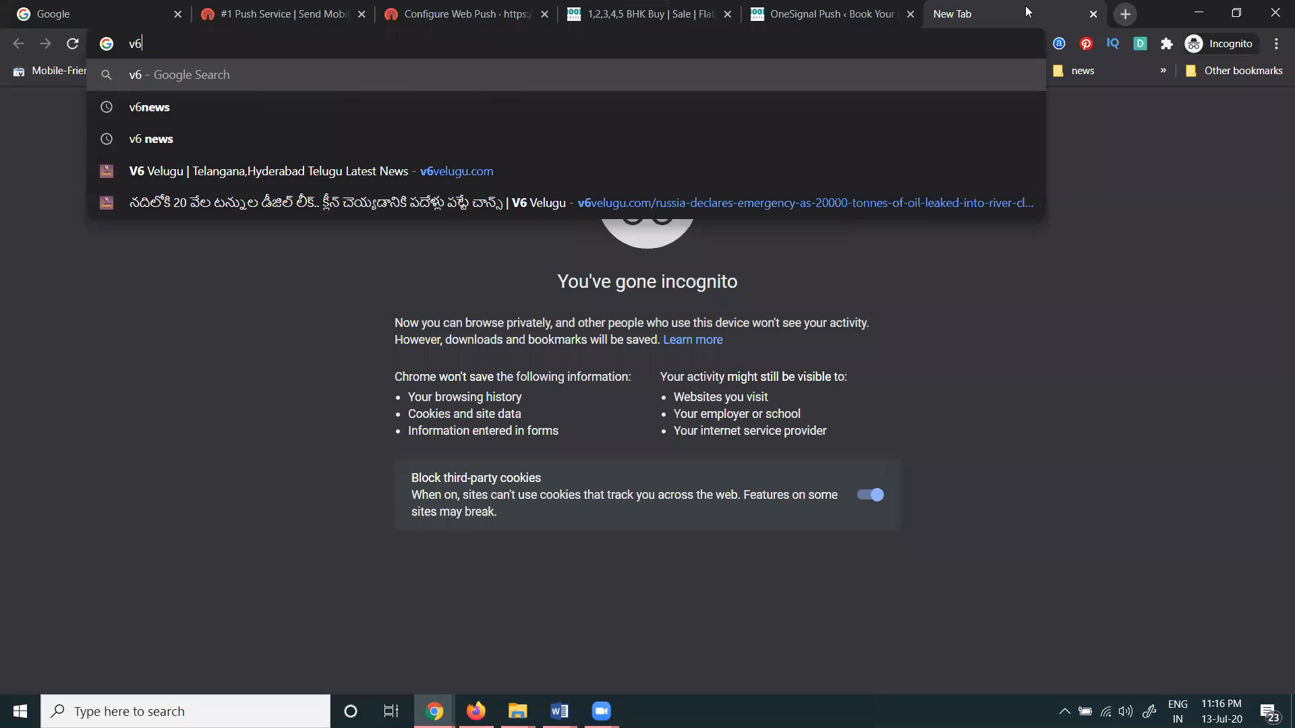
left_click(524, 163)
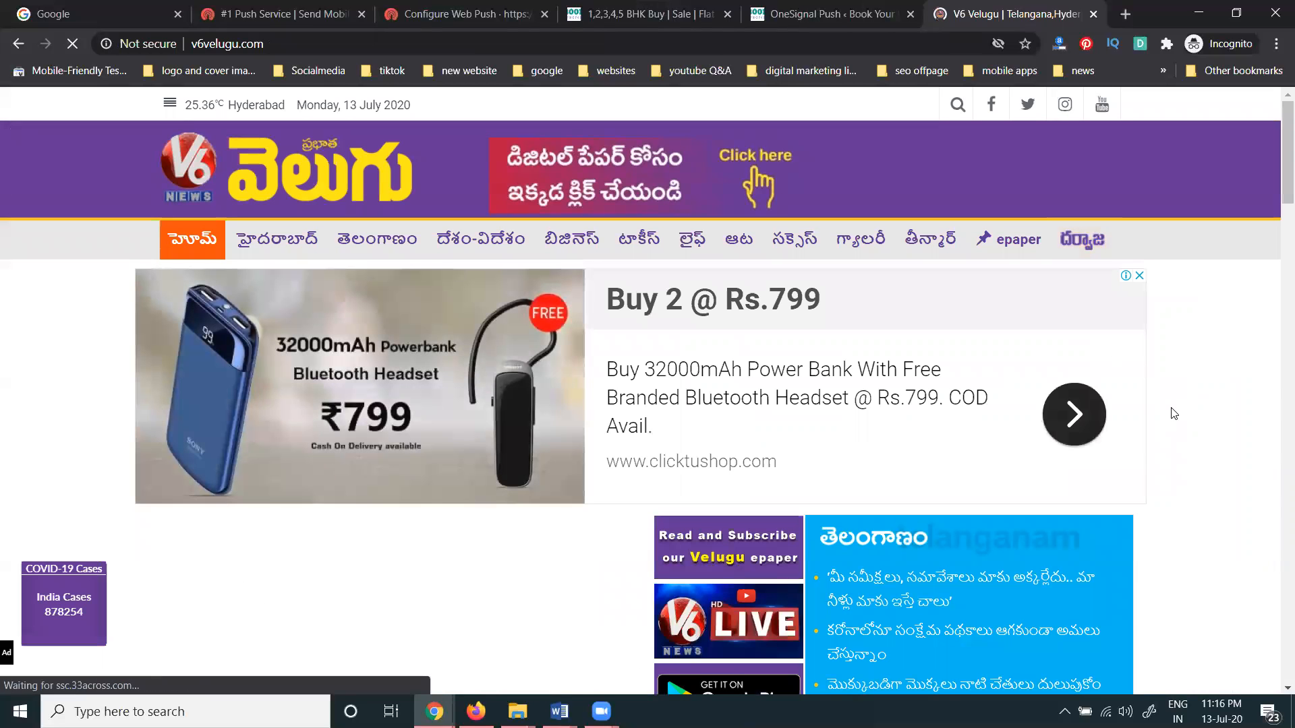
scroll(1173, 427, "down", 1)
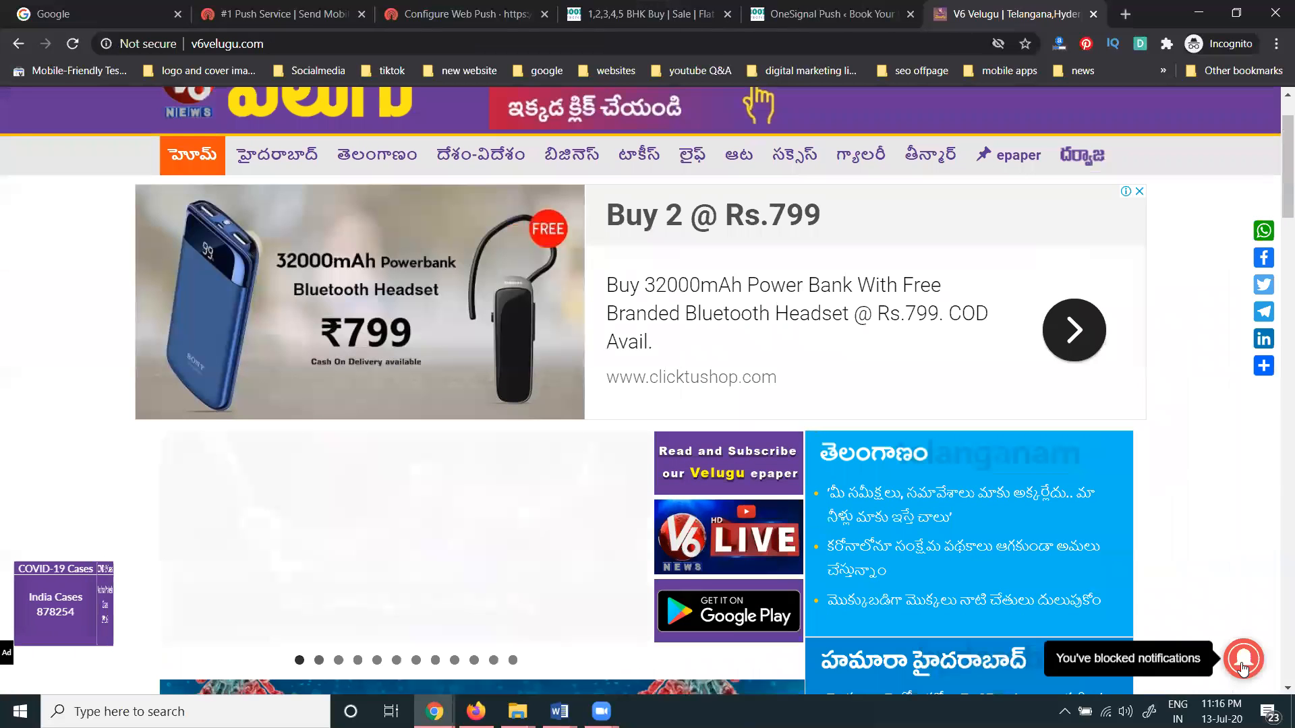
left_click(1243, 664)
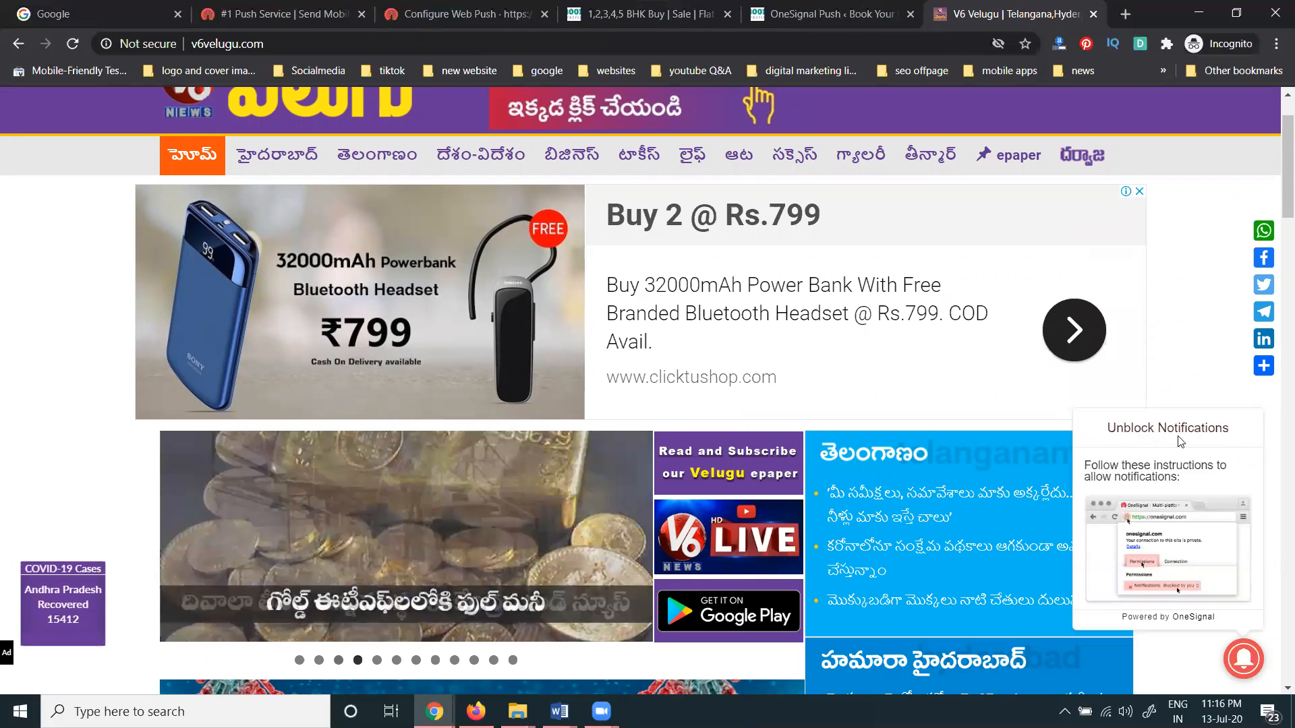
Step: Return to the OneSignal Push settings and try the option that sends new users a welcome push notification after subscribing
left_click(810, 18)
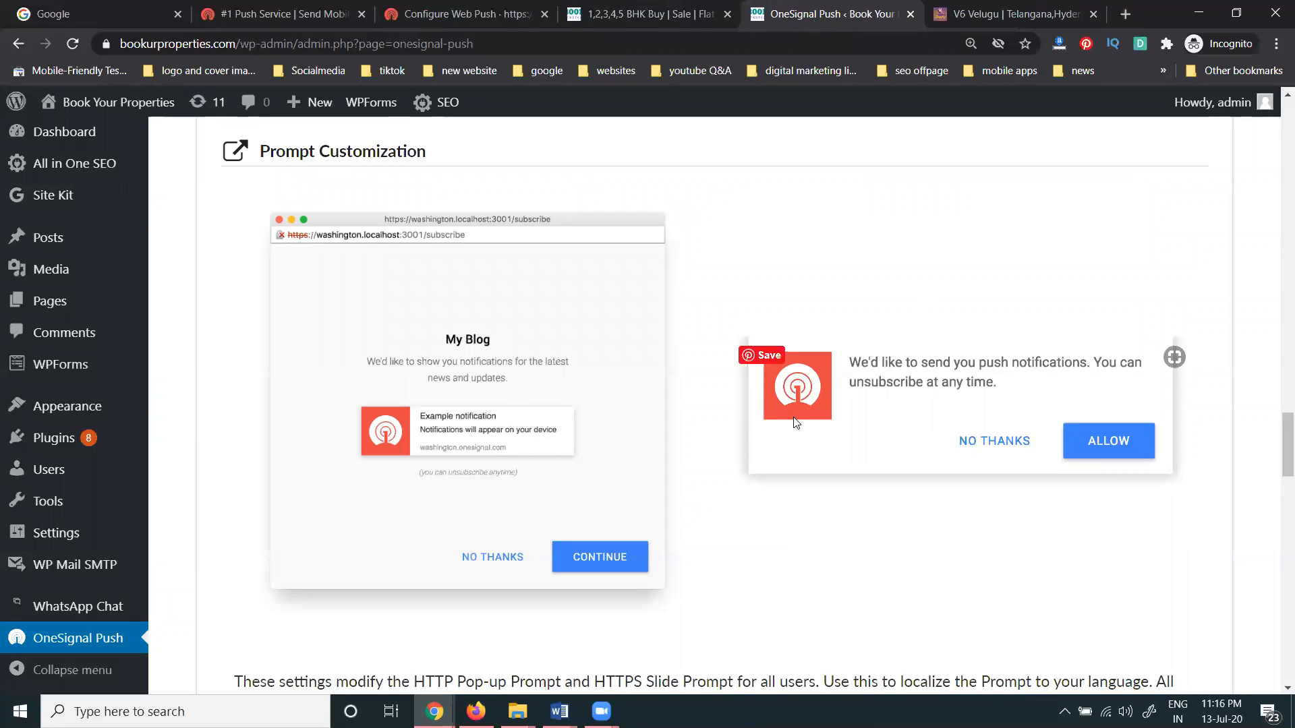
scroll(658, 390, "down", 7)
scroll(654, 390, "down", 12)
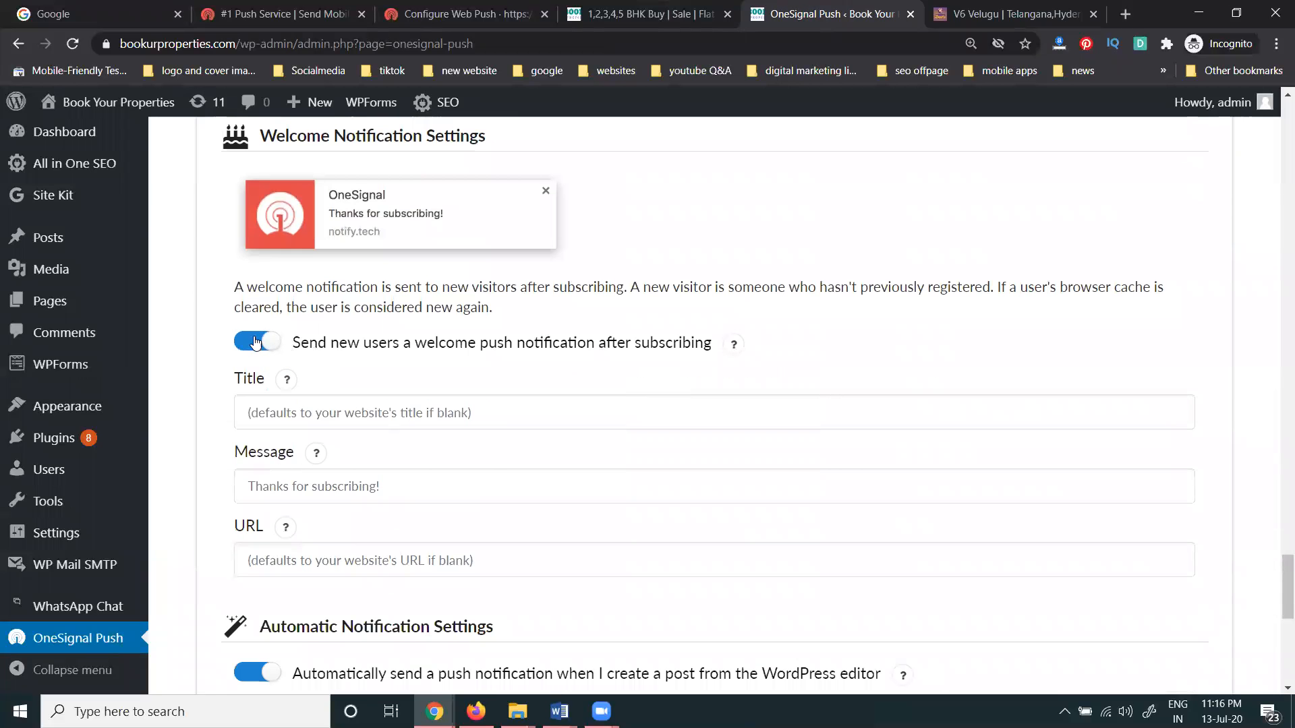
left_click(260, 342)
left_click(264, 343)
Step: Review the plugin's prompt customization, subscription bell texts and sent notification settings
scroll(425, 385, "up", 4)
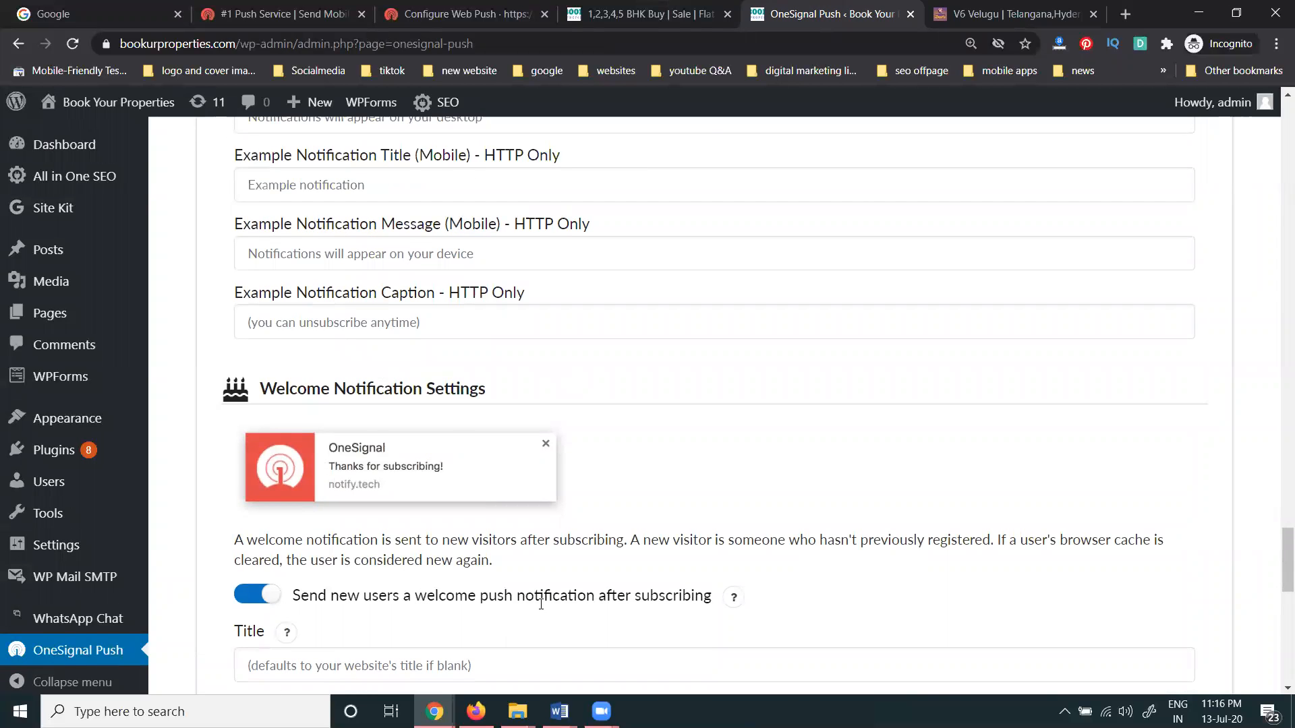
scroll(562, 517, "up", 11)
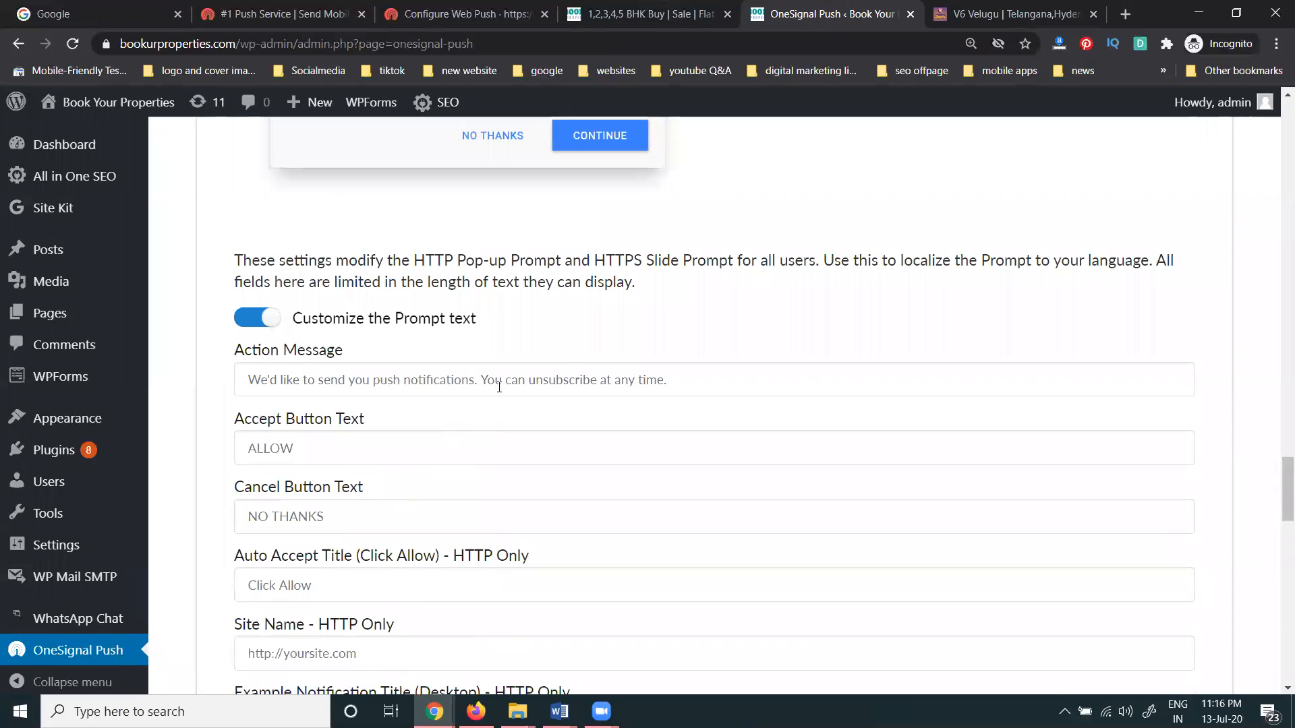
scroll(575, 381, "up", 12)
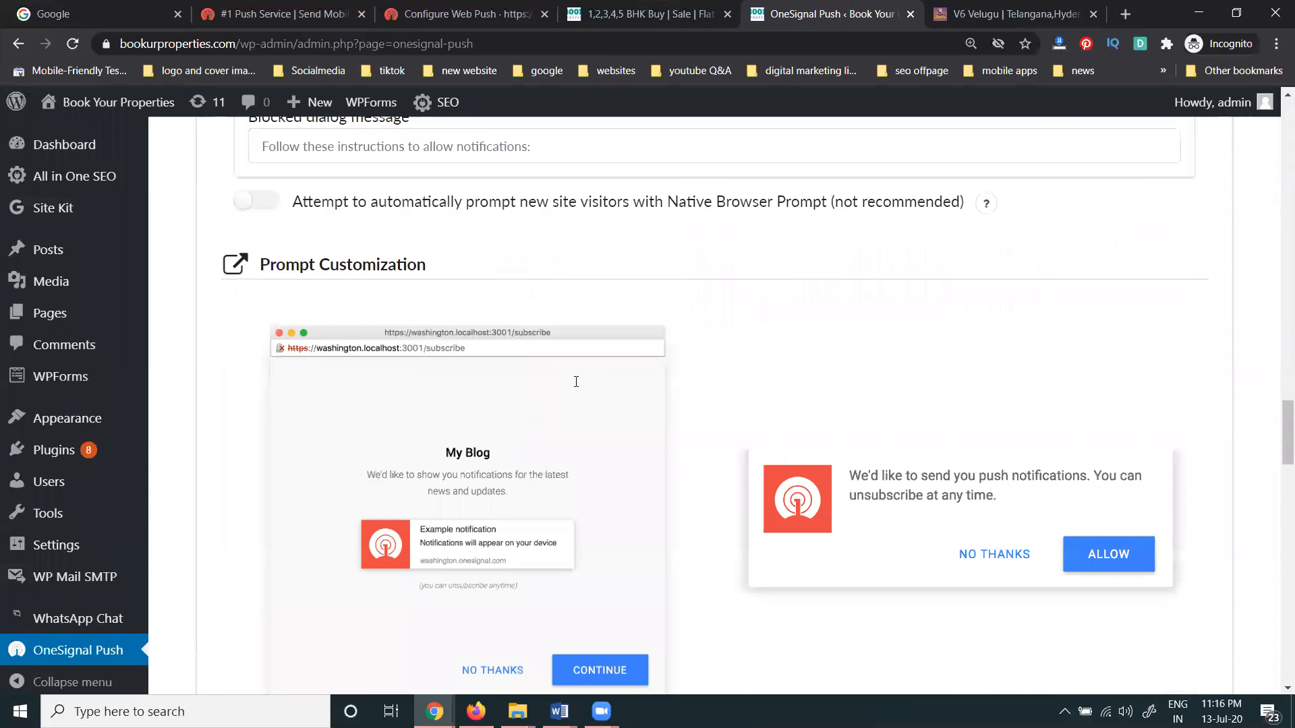
scroll(576, 388, "up", 1)
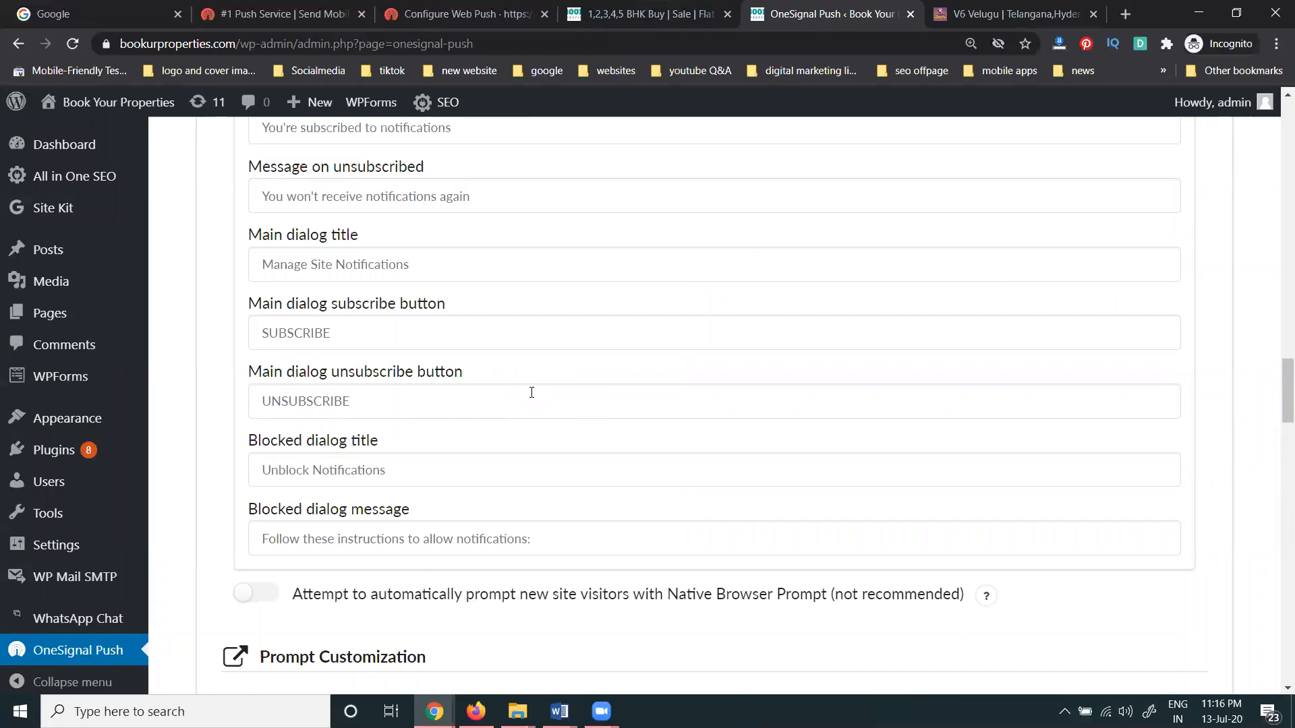
scroll(531, 392, "up", 16)
scroll(532, 398, "up", 9)
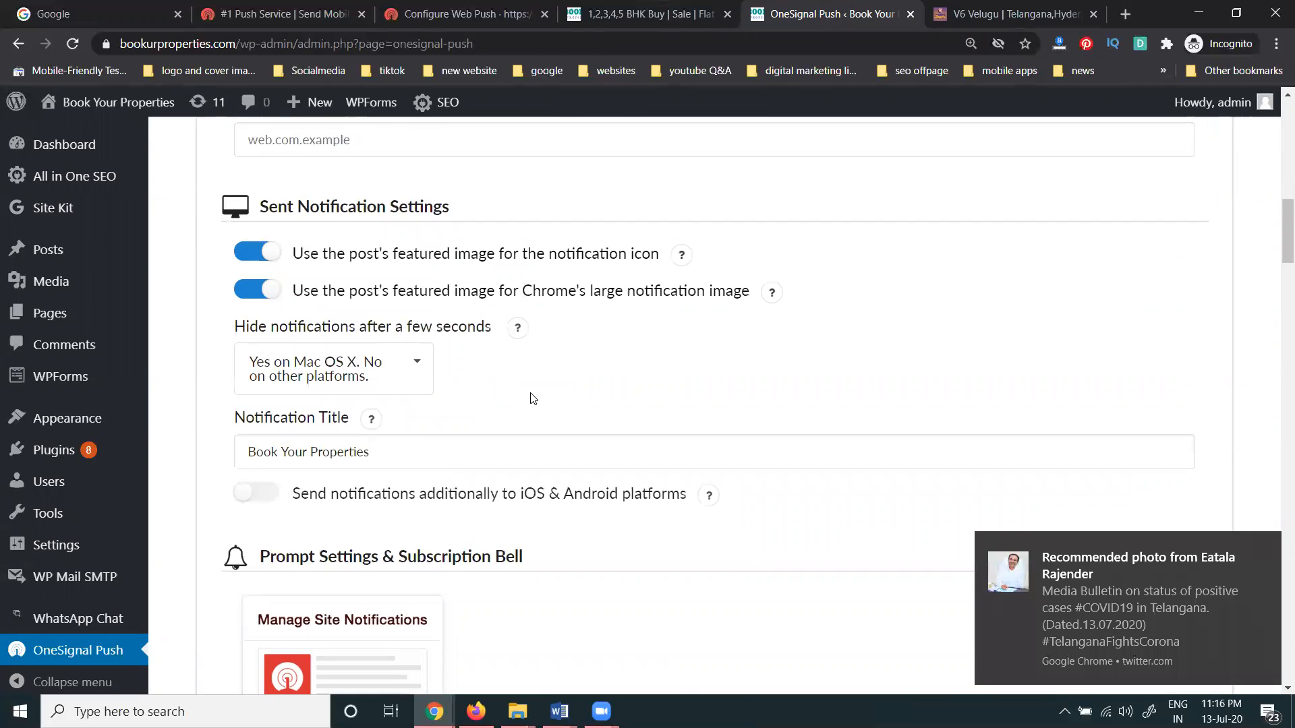
scroll(539, 405, "up", 1)
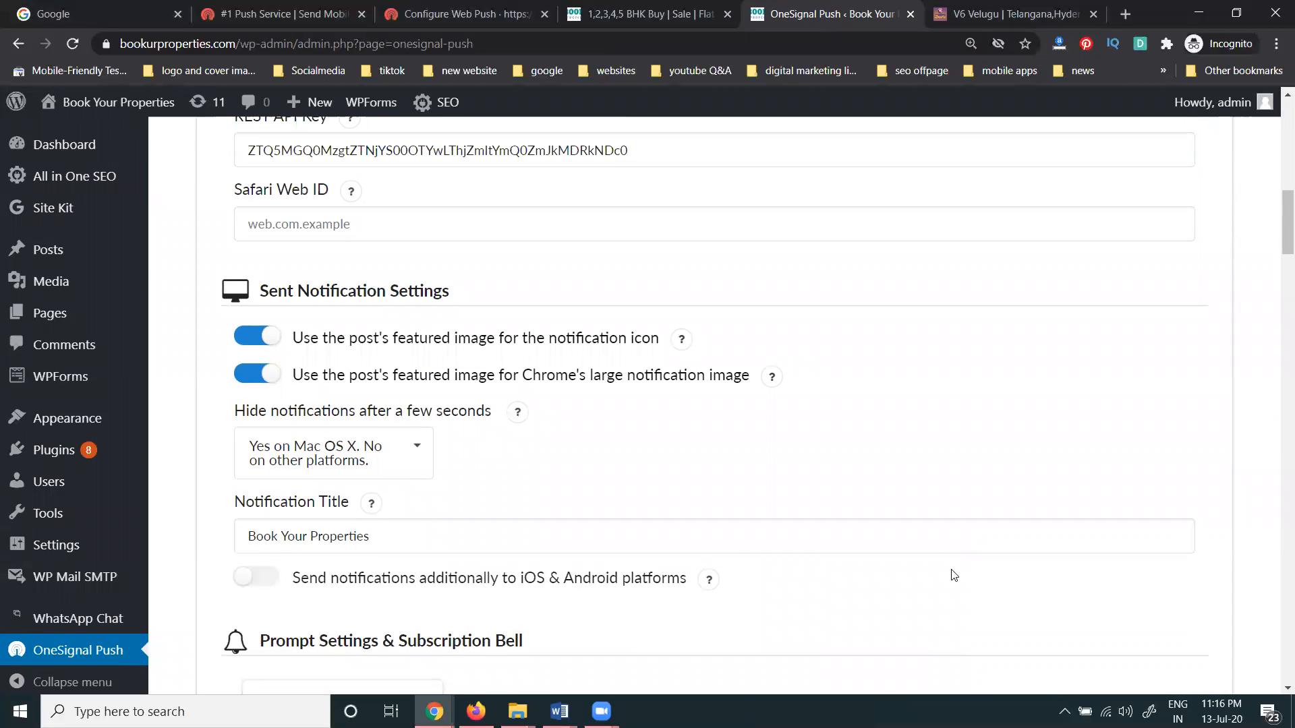
scroll(385, 411, "up", 5)
Step: Save the OneSignal plugin configuration and check the stored account settings
scroll(386, 404, "down", 20)
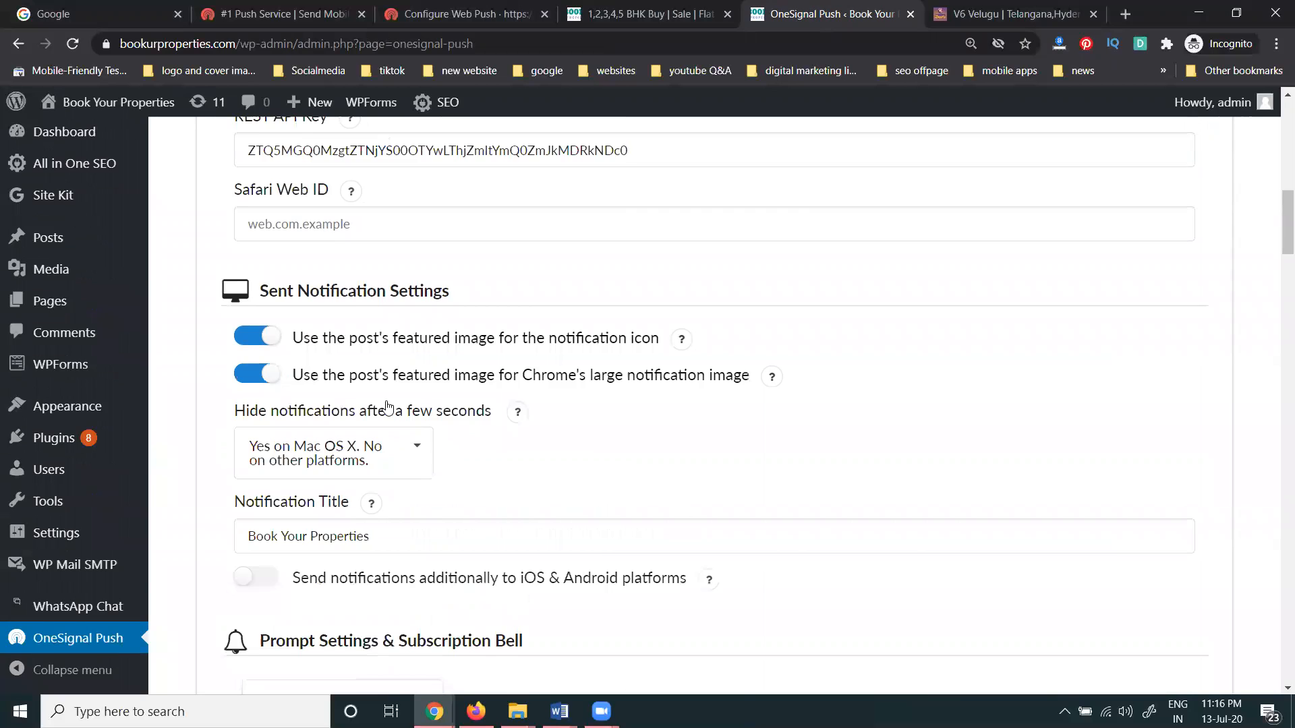
scroll(394, 439, "down", 20)
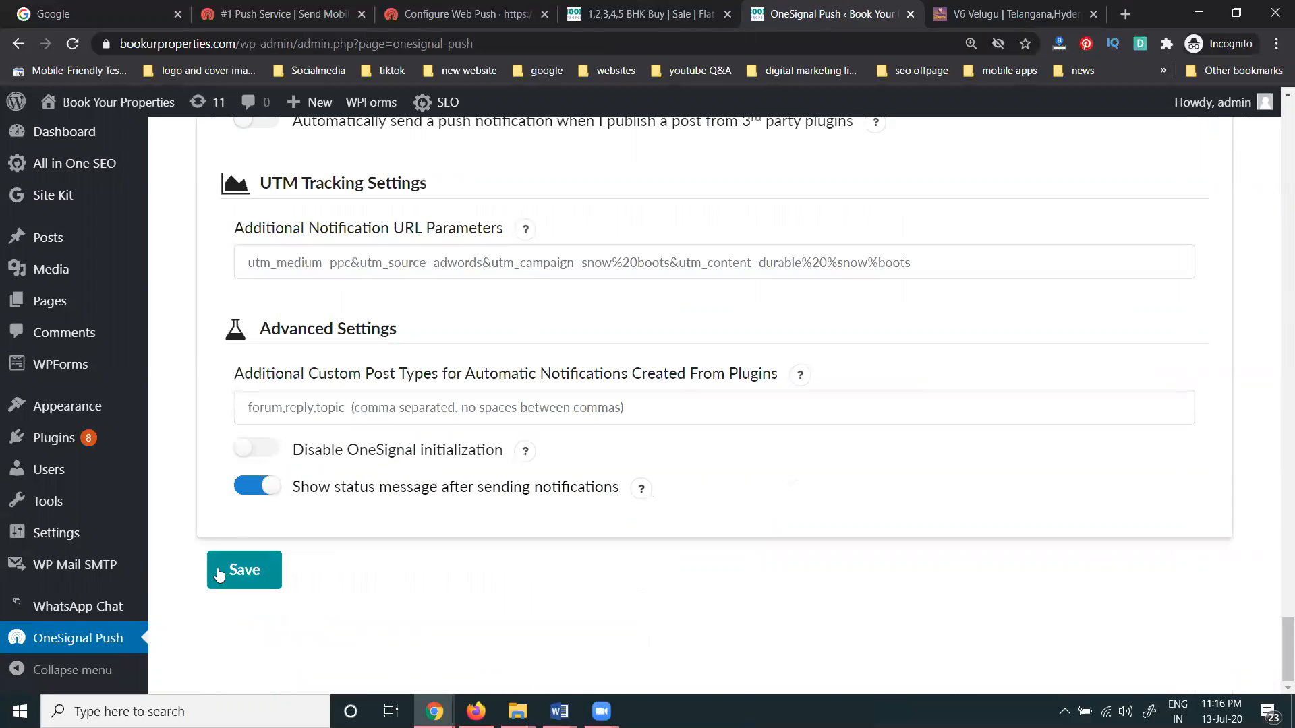
left_click(234, 581)
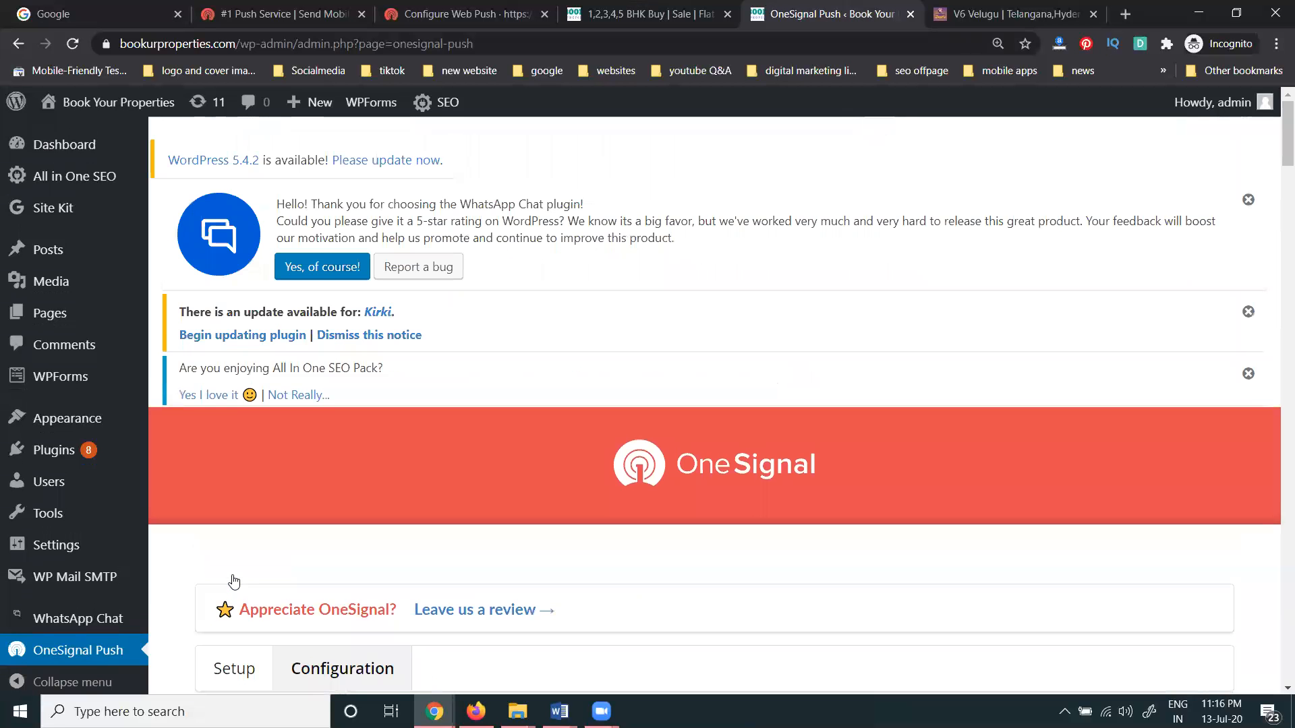
scroll(346, 384, "down", 5)
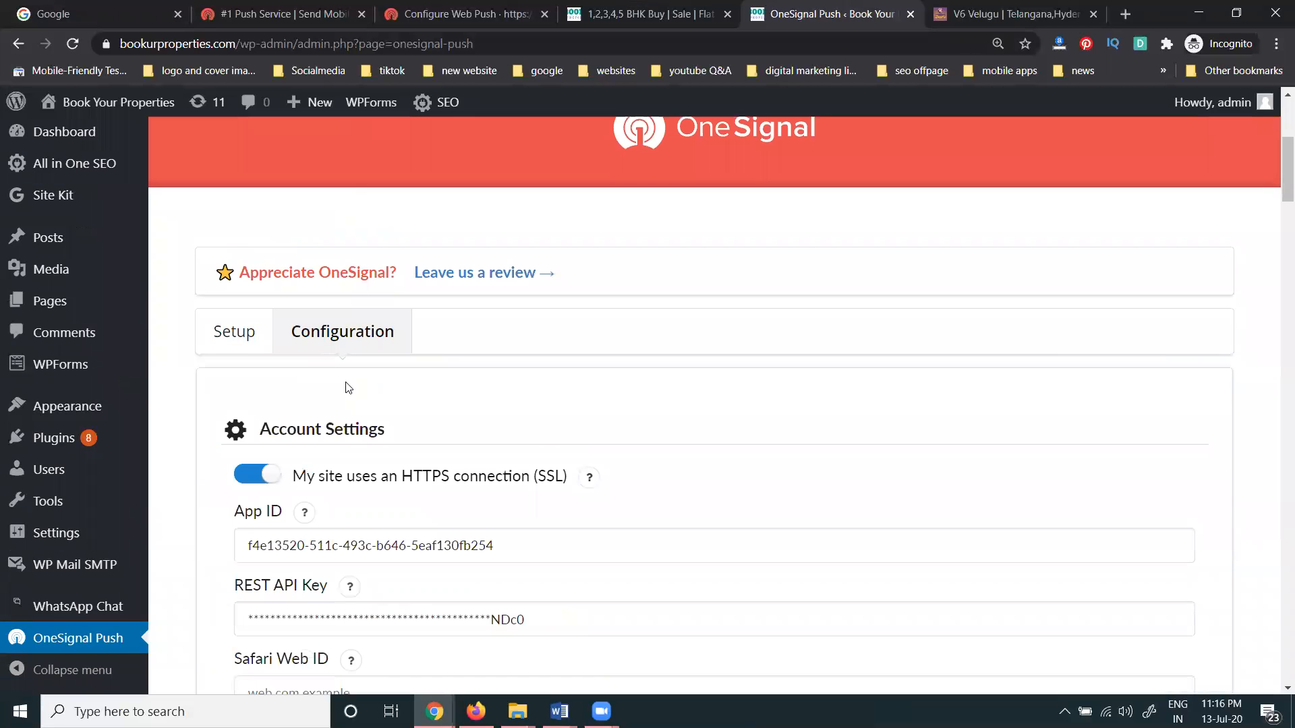
Step: Reload the bookurproperties.com homepage and open its OneSignal notification bell to inspect the dialog
left_click(602, 14)
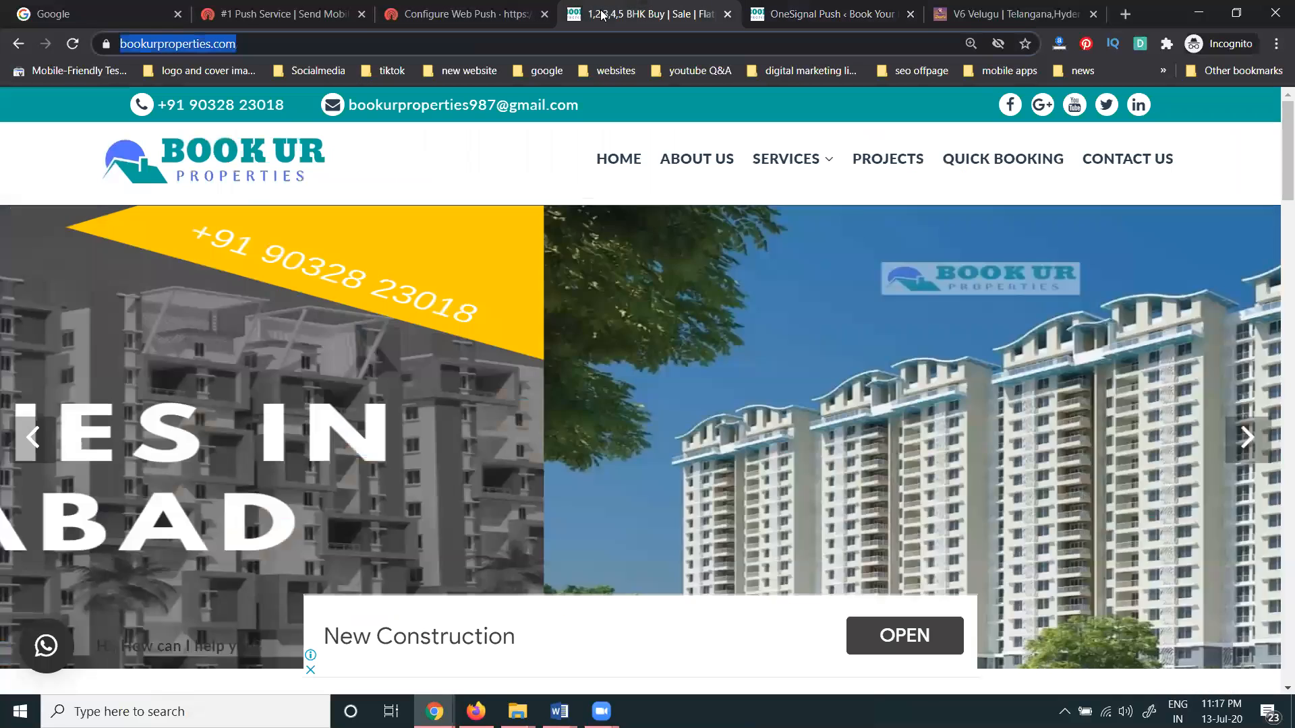
key("Return")
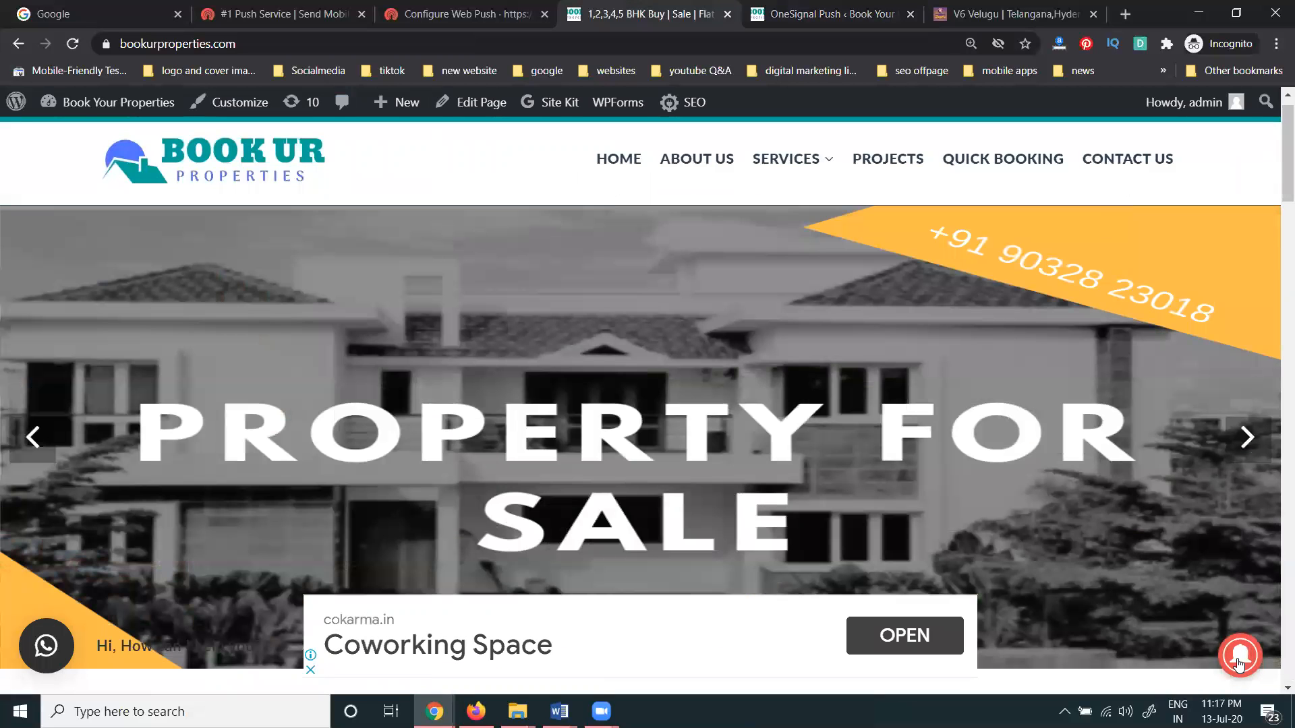
left_click(1239, 661)
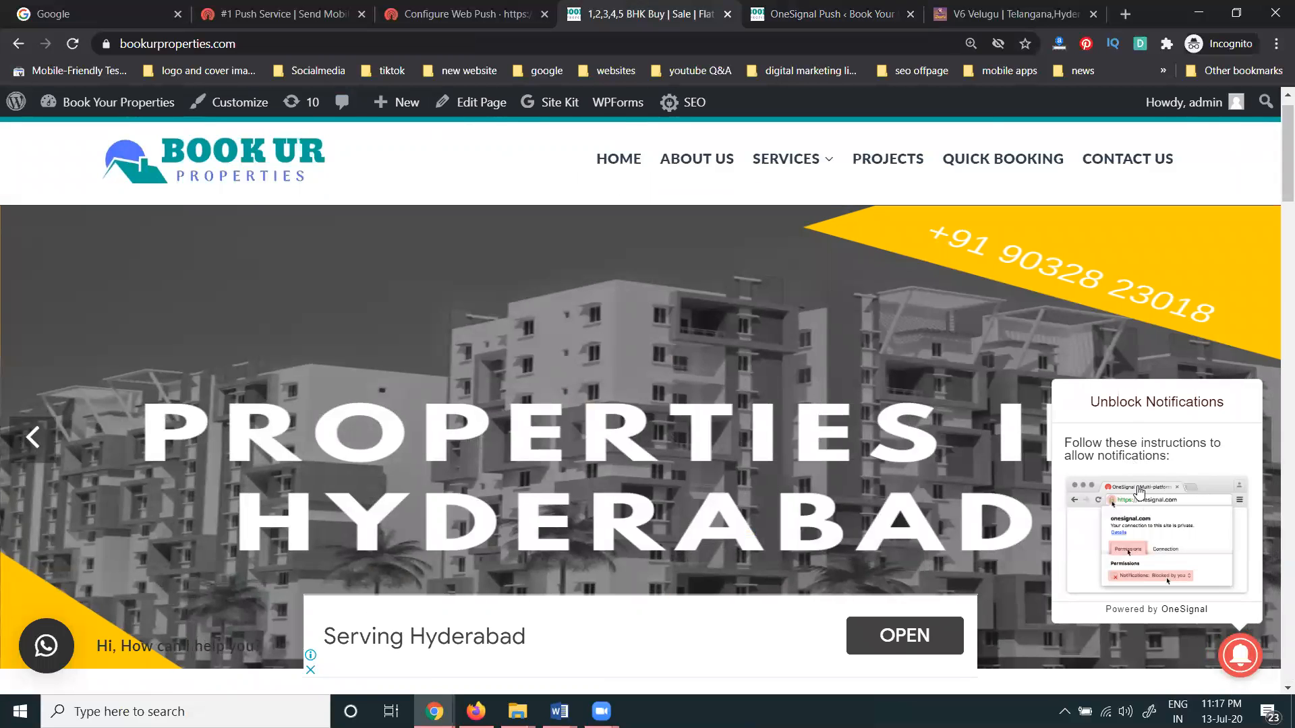
left_click(74, 45)
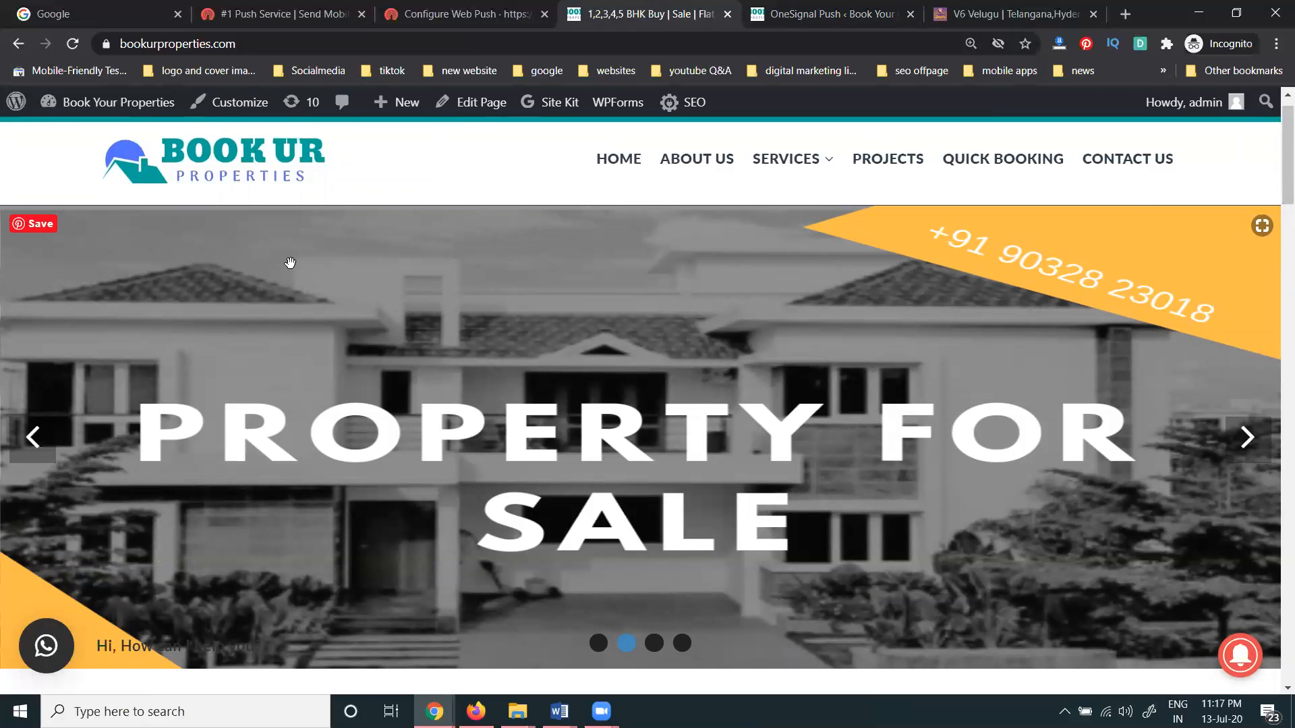
key("F5")
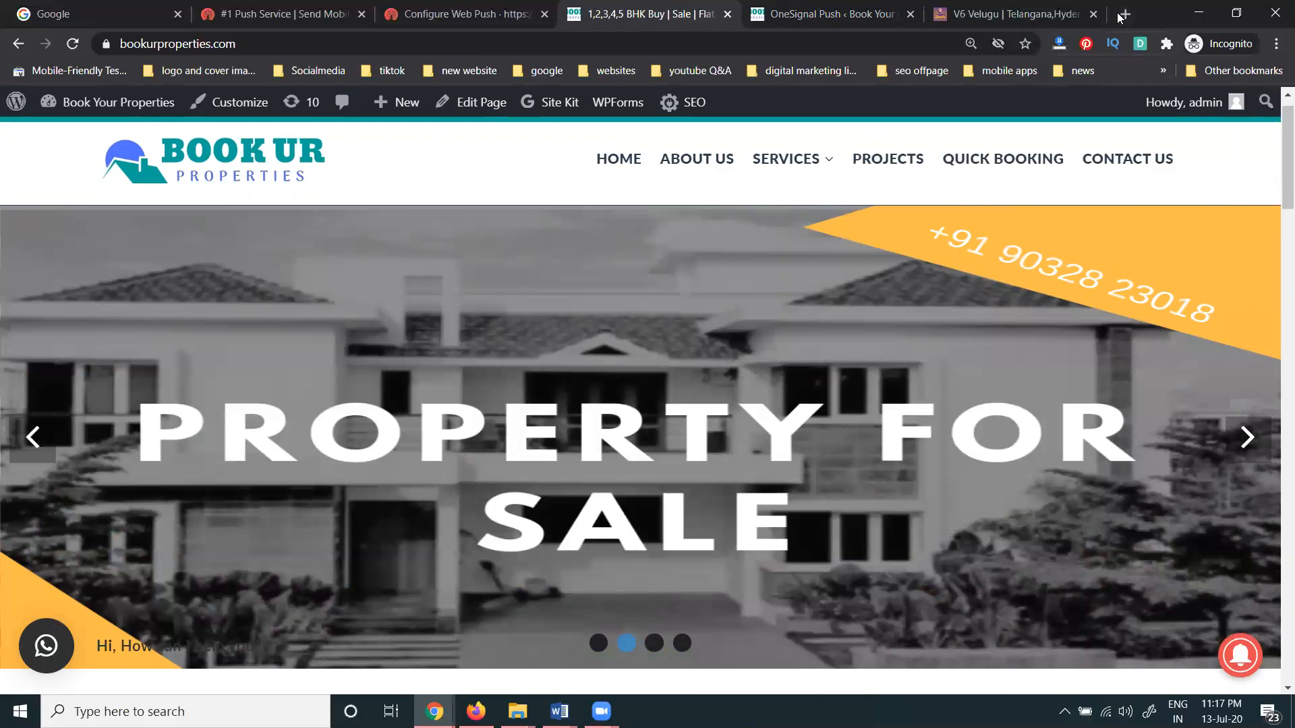
Step: Open subscribers.com in a new tab to view another push notification service
left_click(1122, 14)
type("subscribers.com")
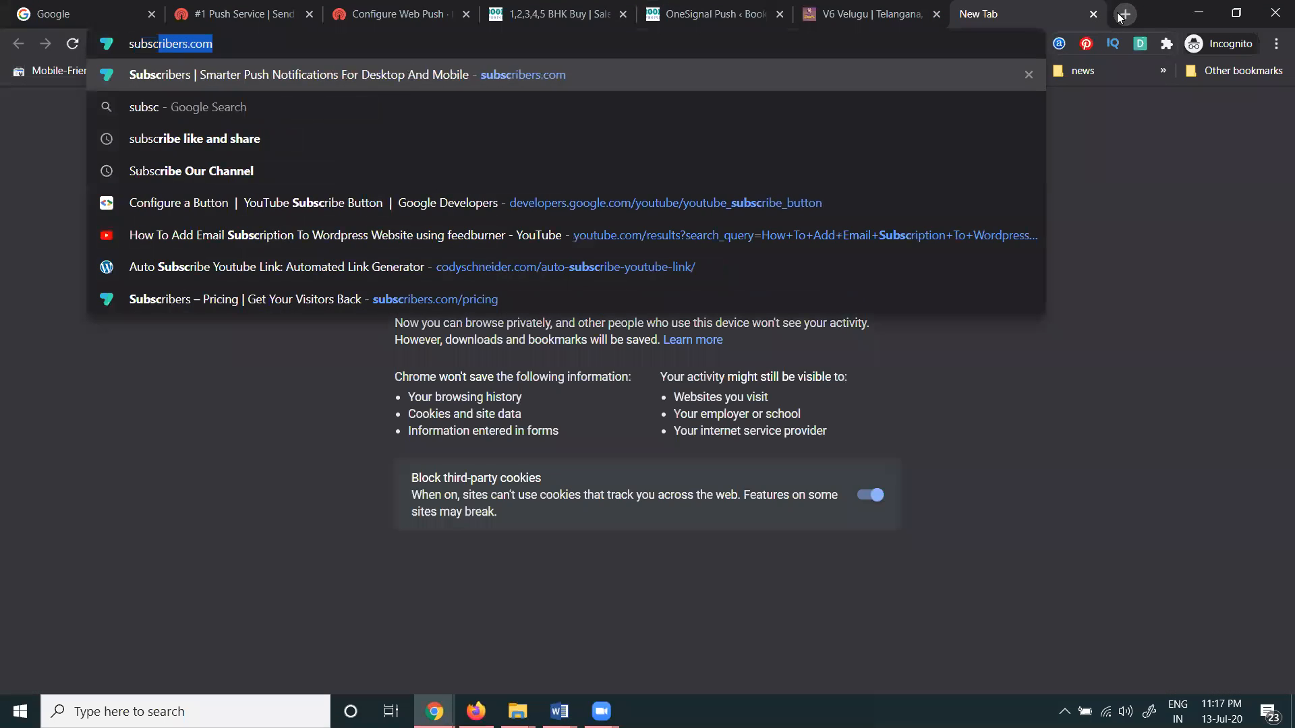
key("Return")
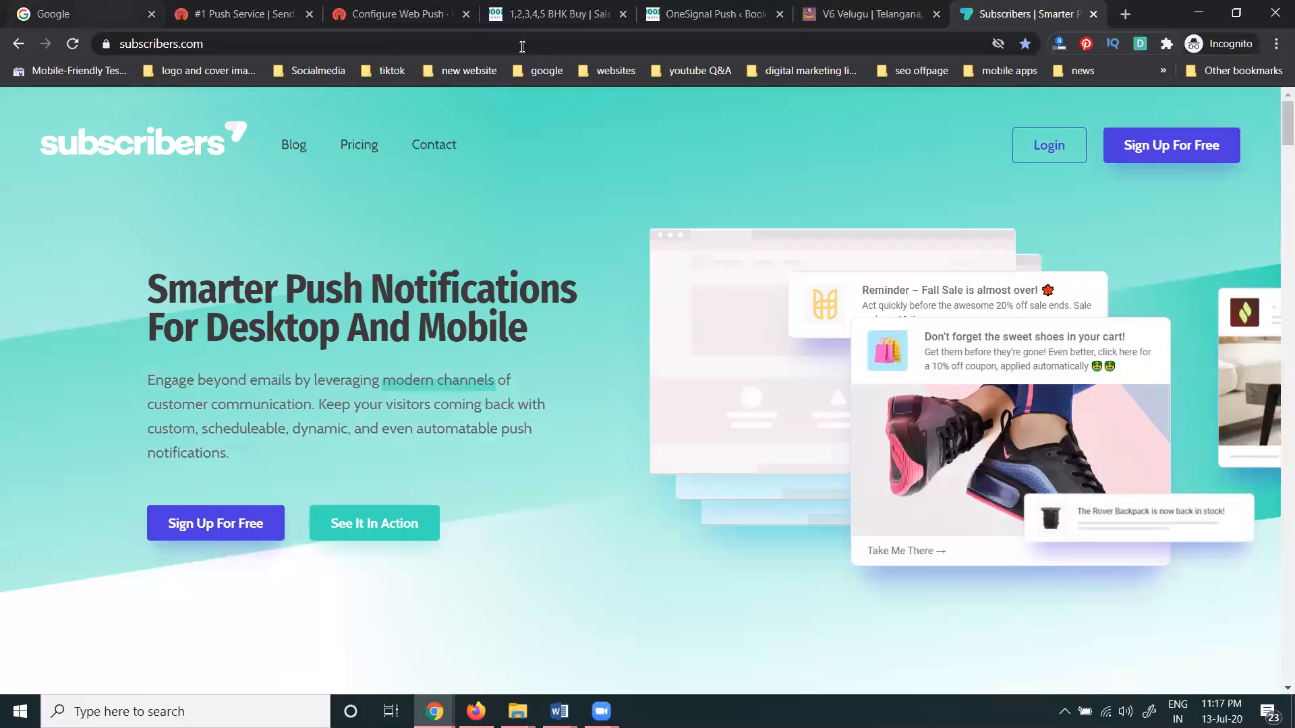
Step: View bookurproperties.com's notification permission request in the regular Chrome window, and return to the site in the incognito window
left_click(524, 20)
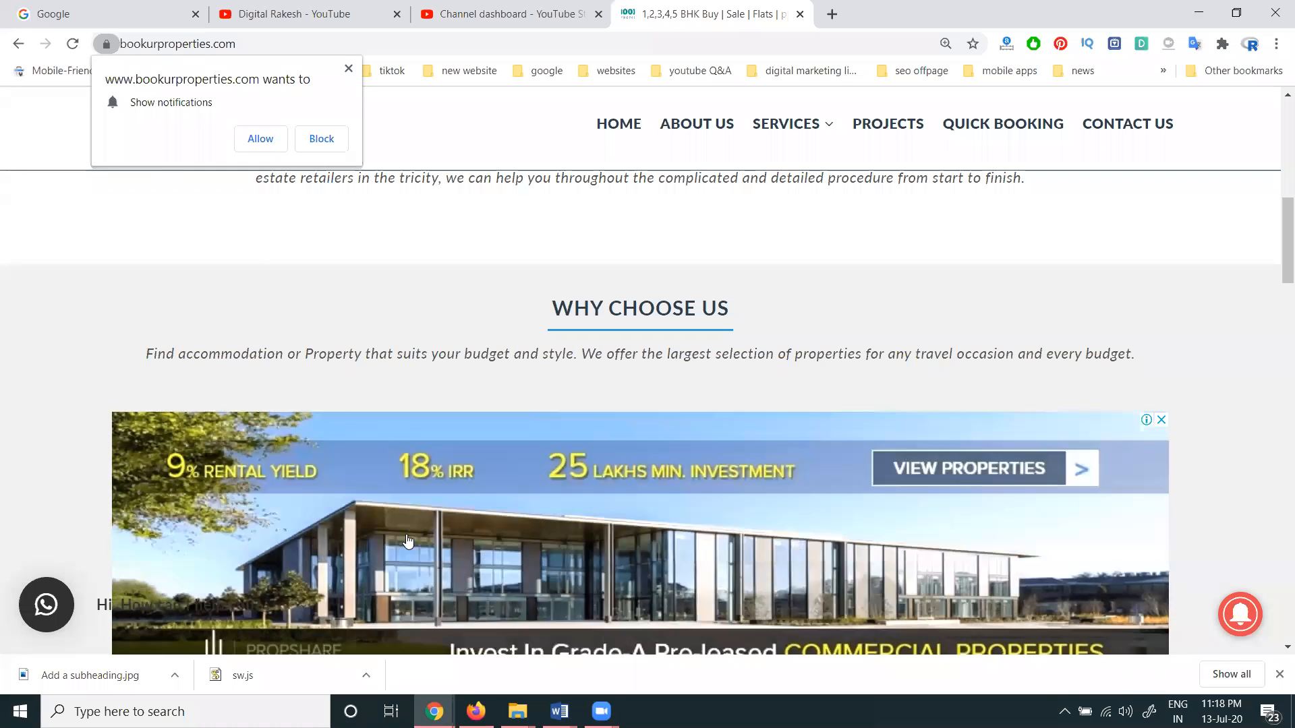
left_click(435, 712)
left_click(400, 650)
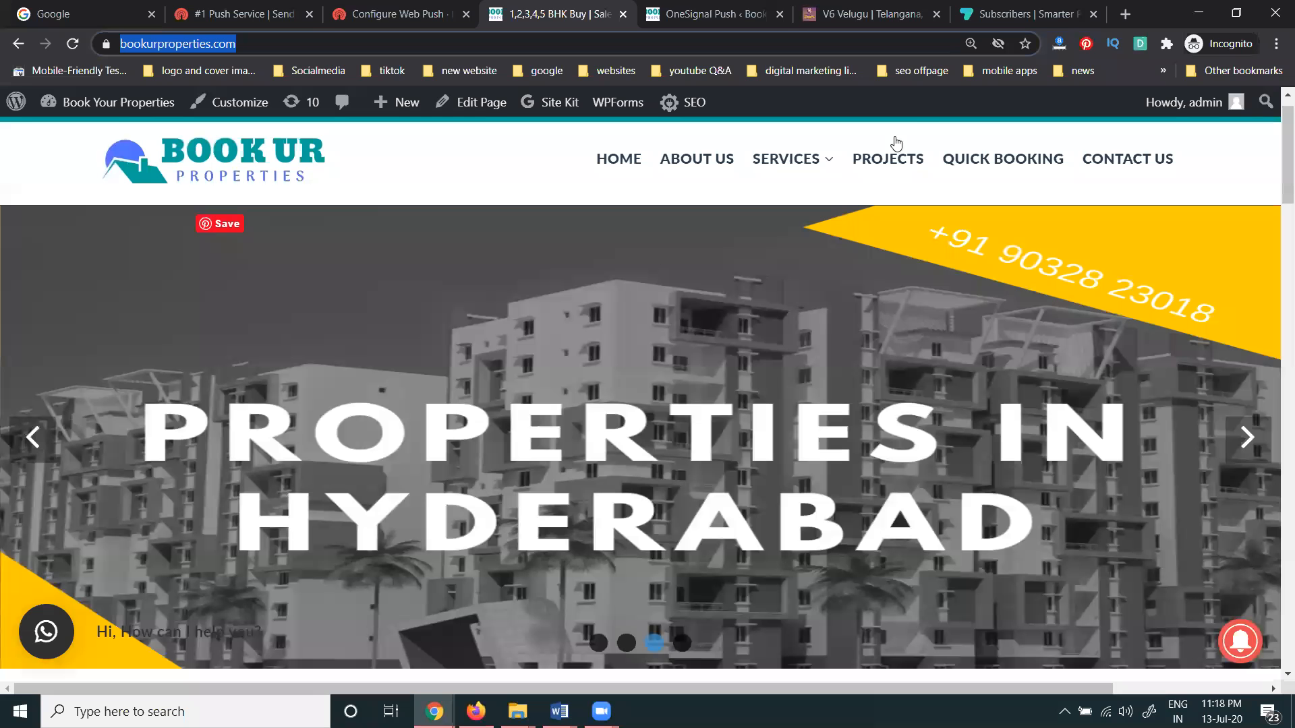
Step: Check the site's notification bell and allow third-party cookies for bookurproperties.com
left_click(1239, 654)
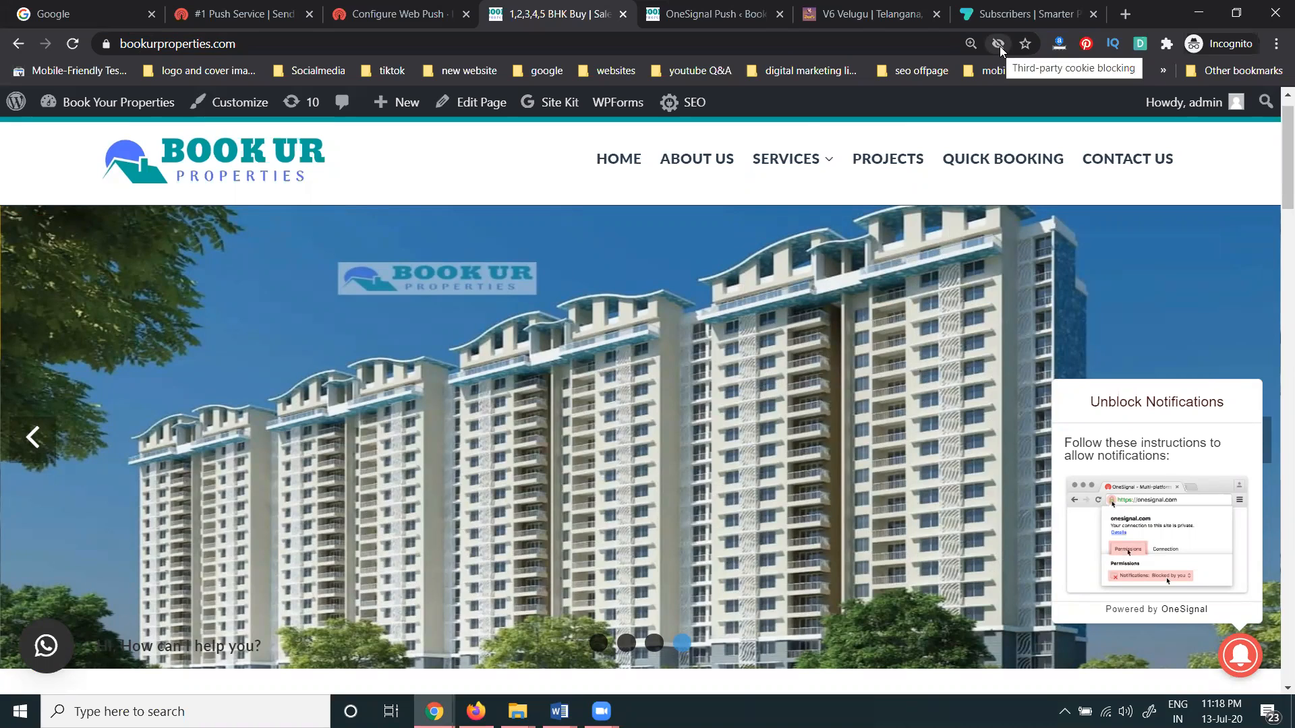
left_click(999, 46)
left_click(820, 239)
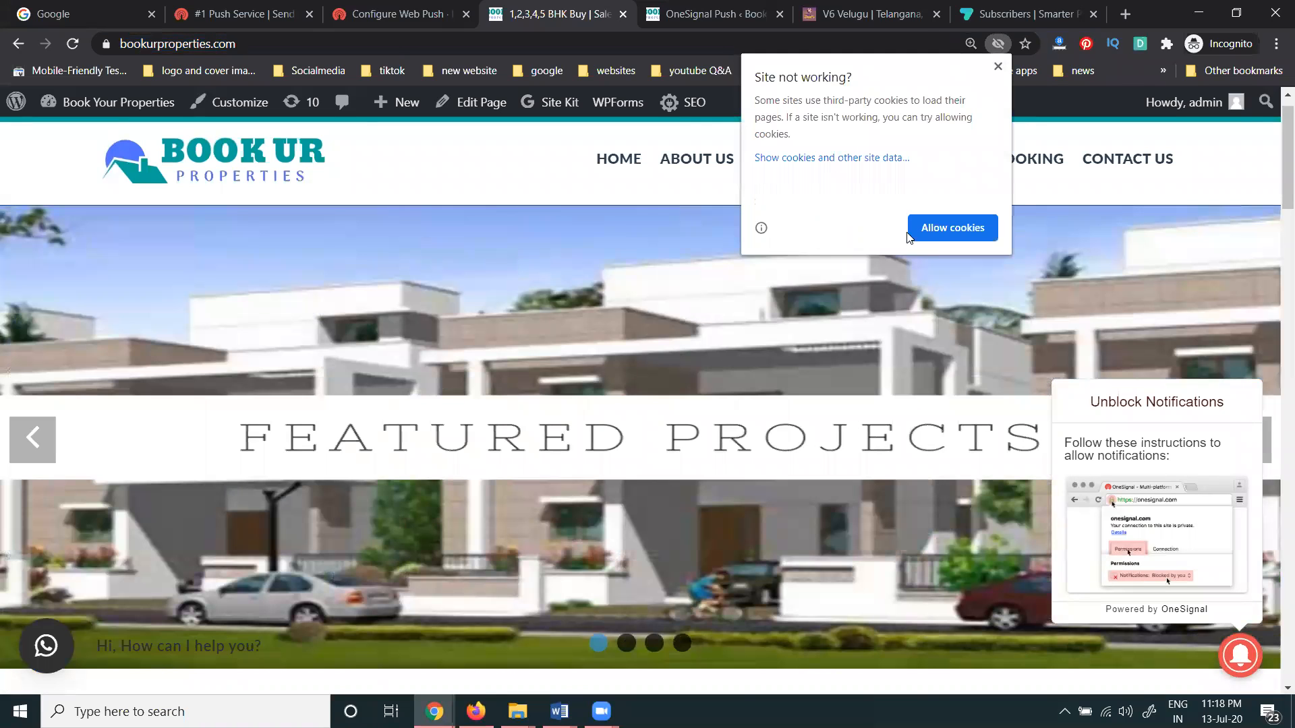
left_click(930, 233)
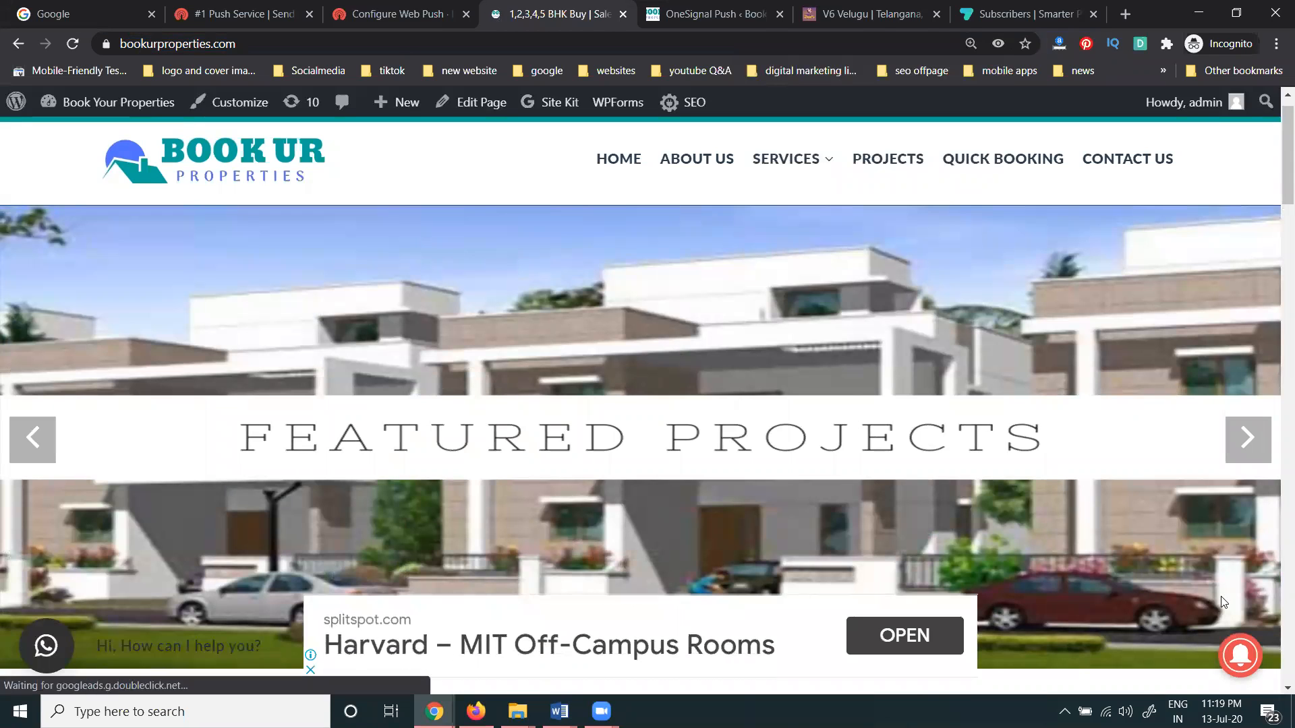
Step: Inspect the notification bell's dialog again with cookies allowed, close it and reload the homepage
left_click(1238, 662)
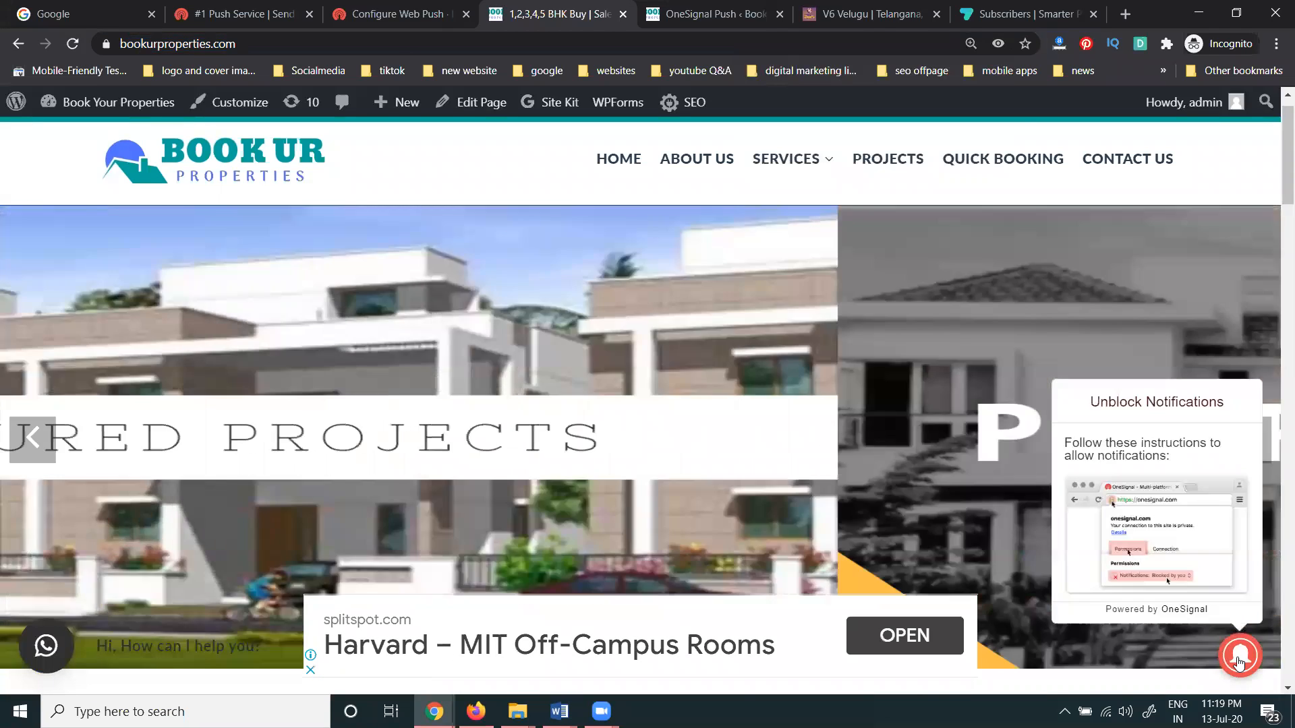
left_click(1239, 663)
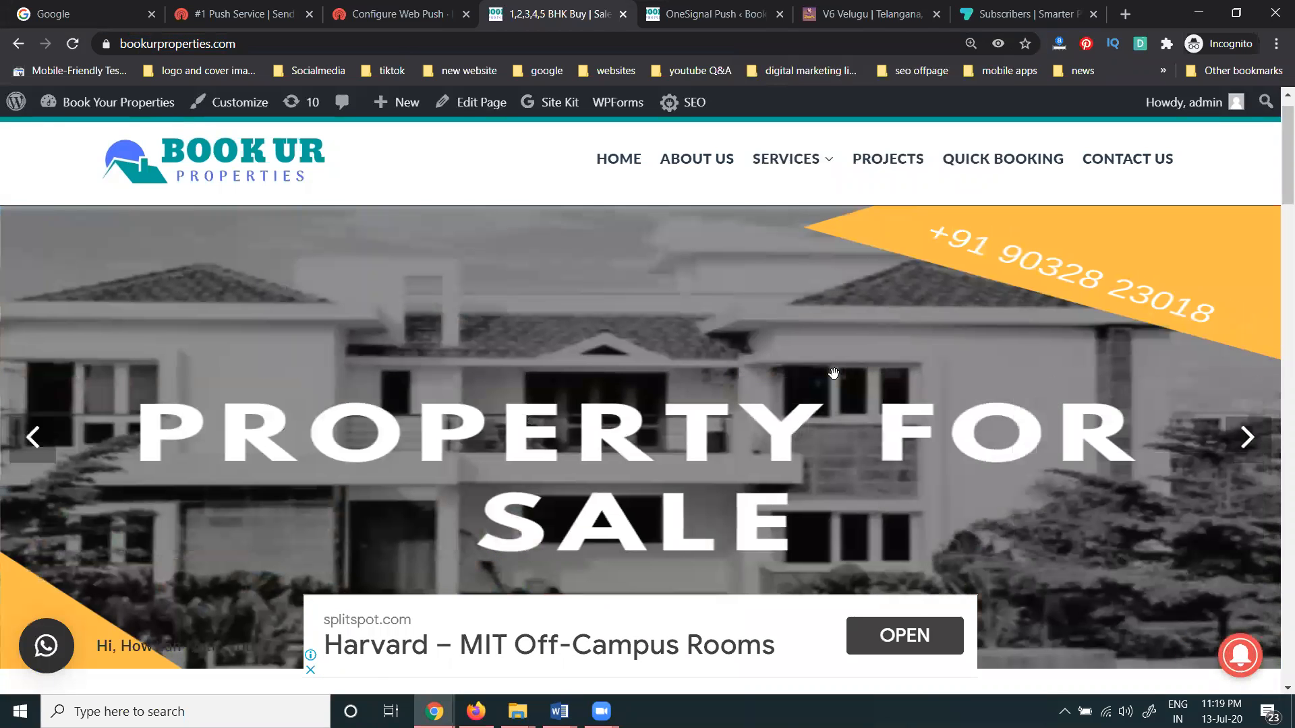
left_click(72, 43)
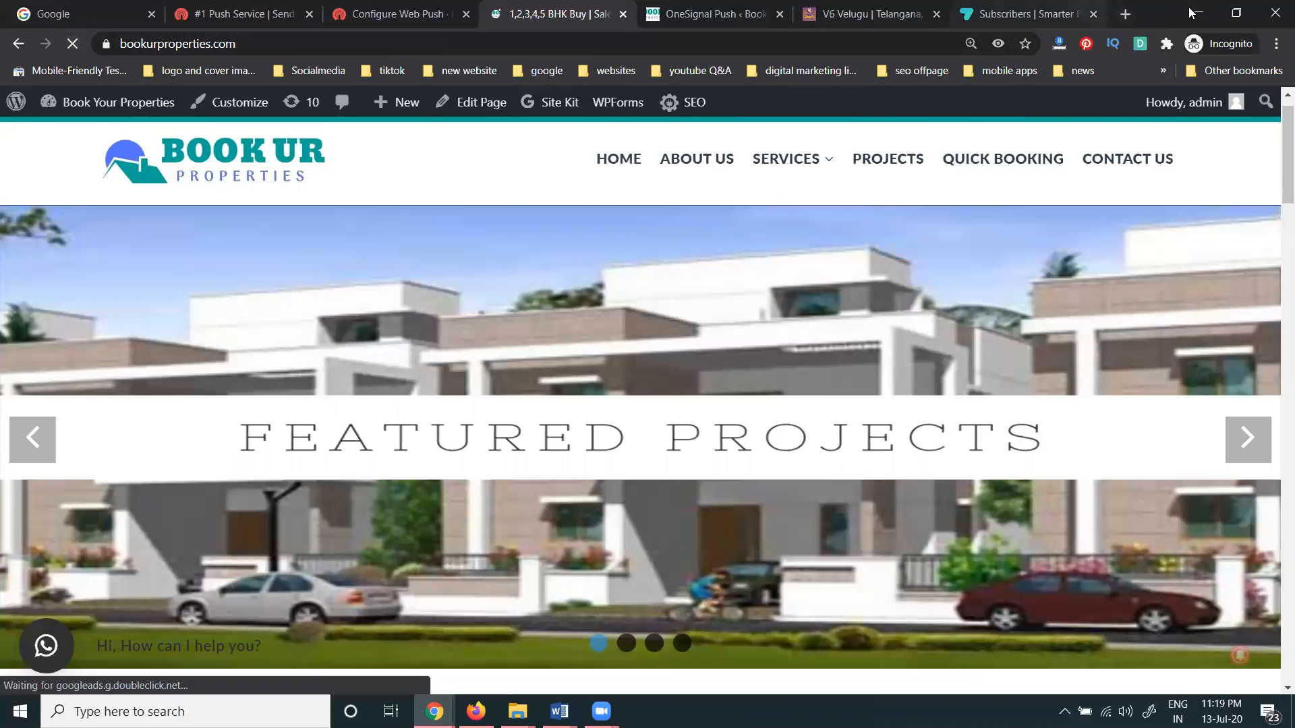
Step: Examine the Allow and Block choices of the notification request in the regular Chrome window, and return to the incognito window
left_click(1198, 12)
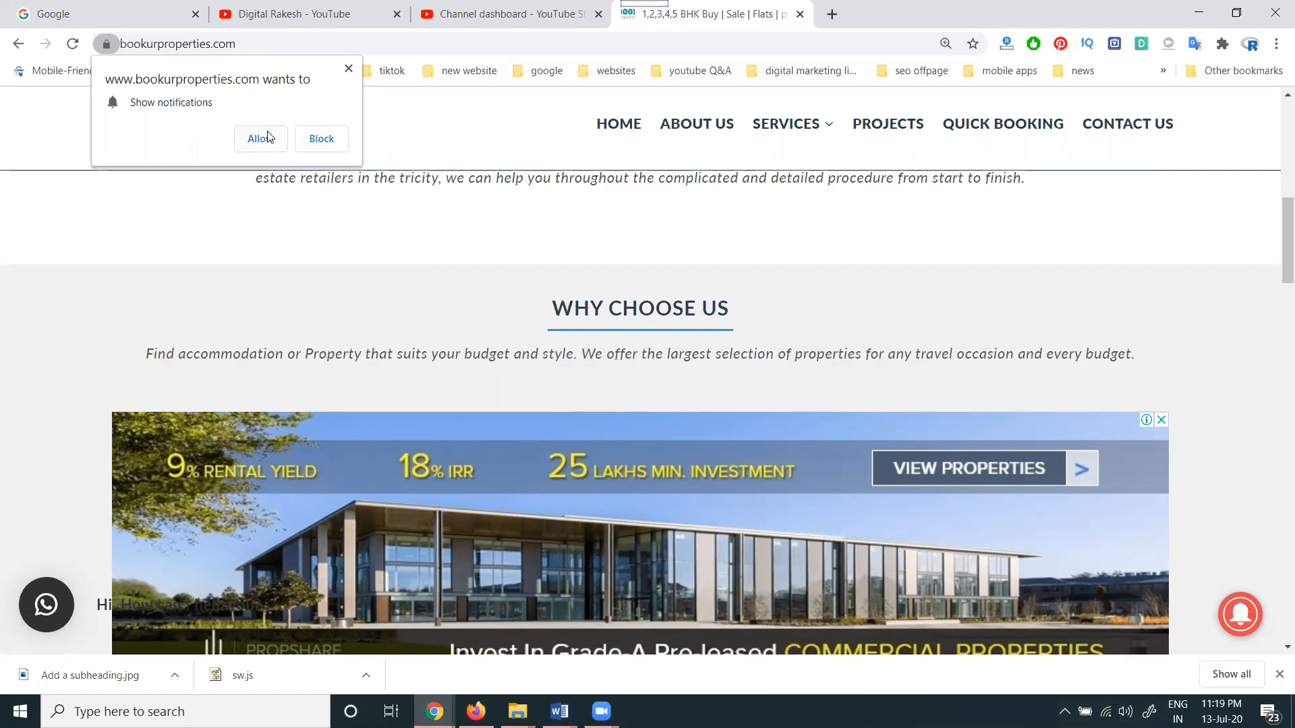
mouse_move(433, 711)
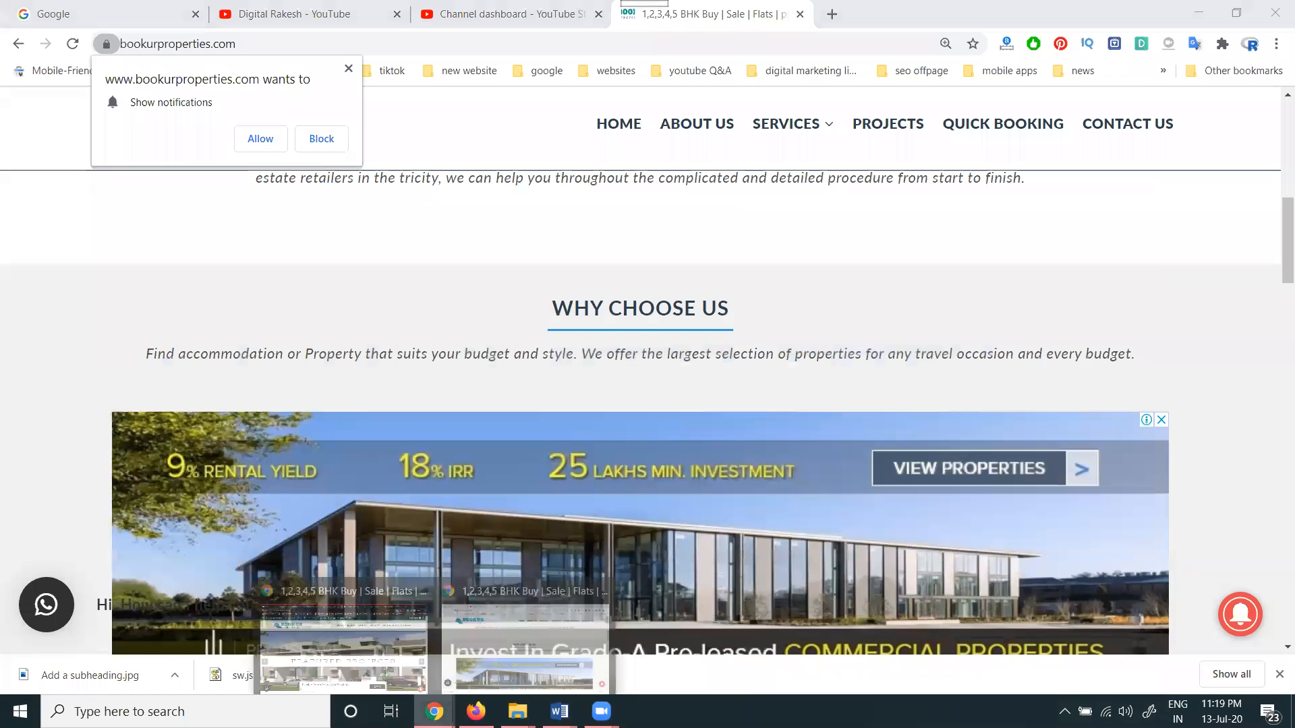
left_click(346, 654)
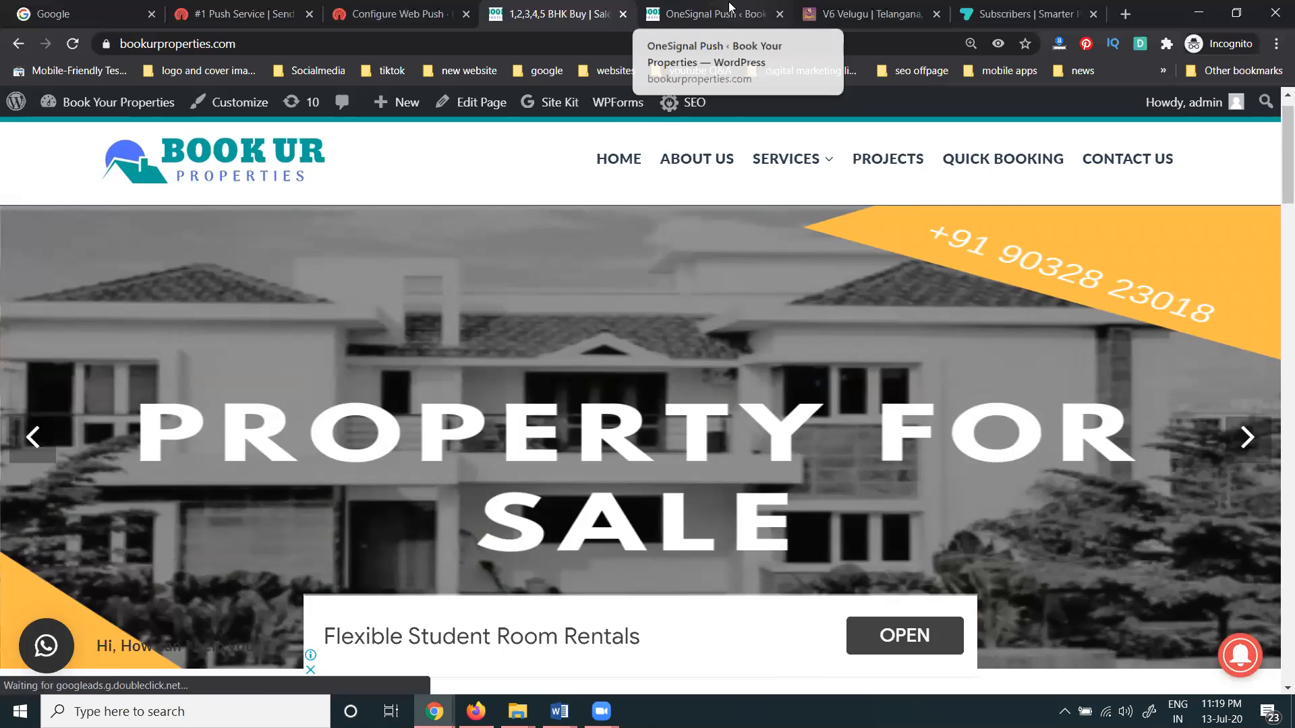
Step: Revisit the plugin settings page, the subscribers.com page and the OneSignal homepage in their open tabs
left_click(730, 8)
left_click(1005, 13)
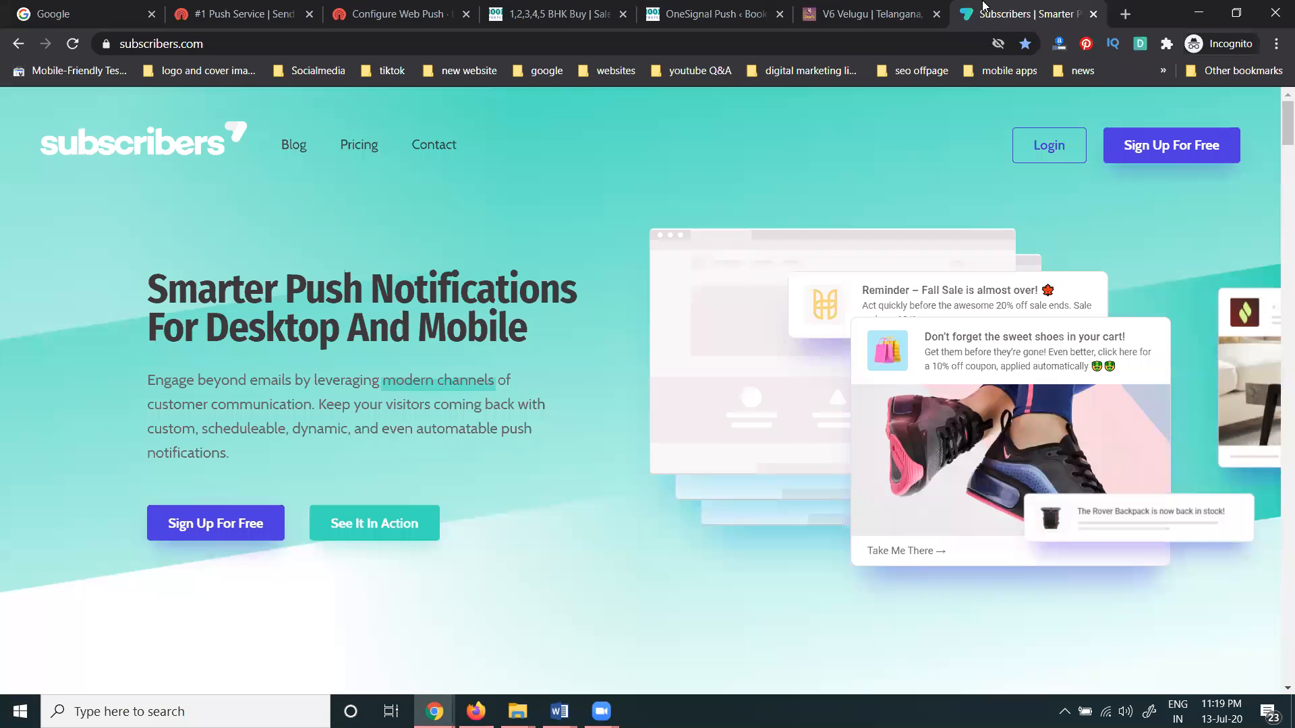
left_click(240, 7)
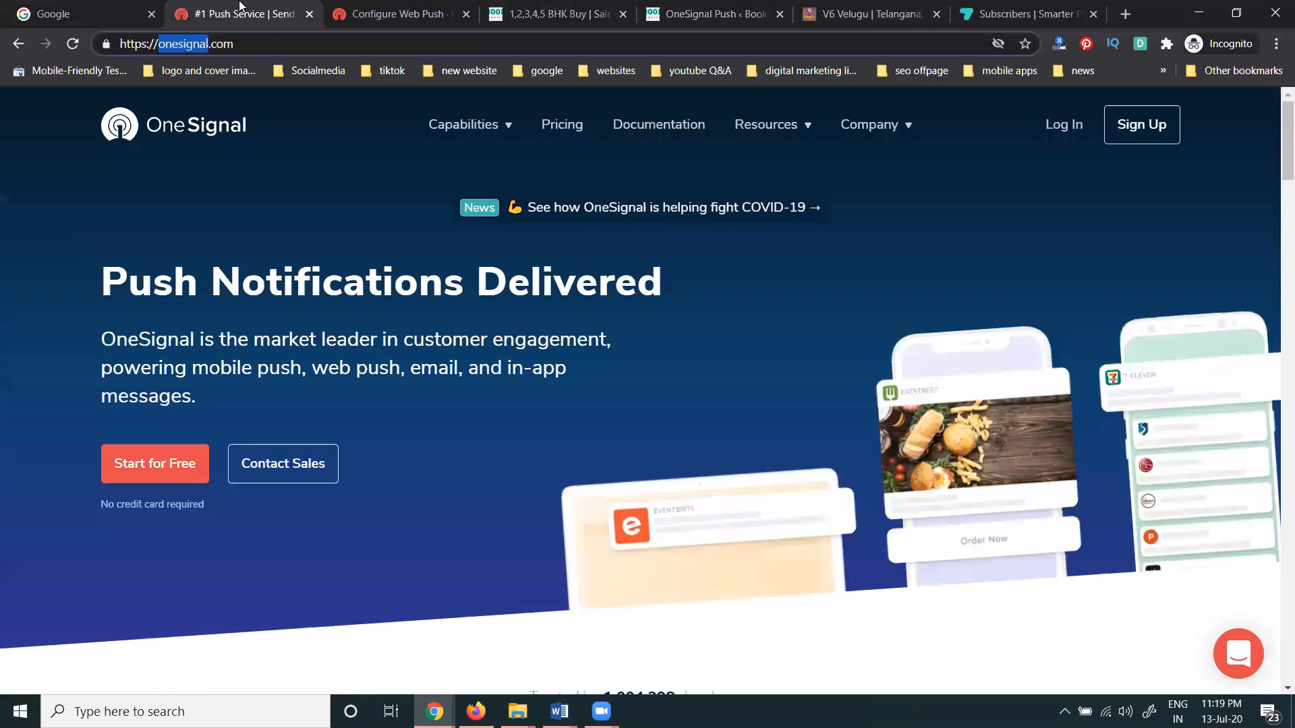